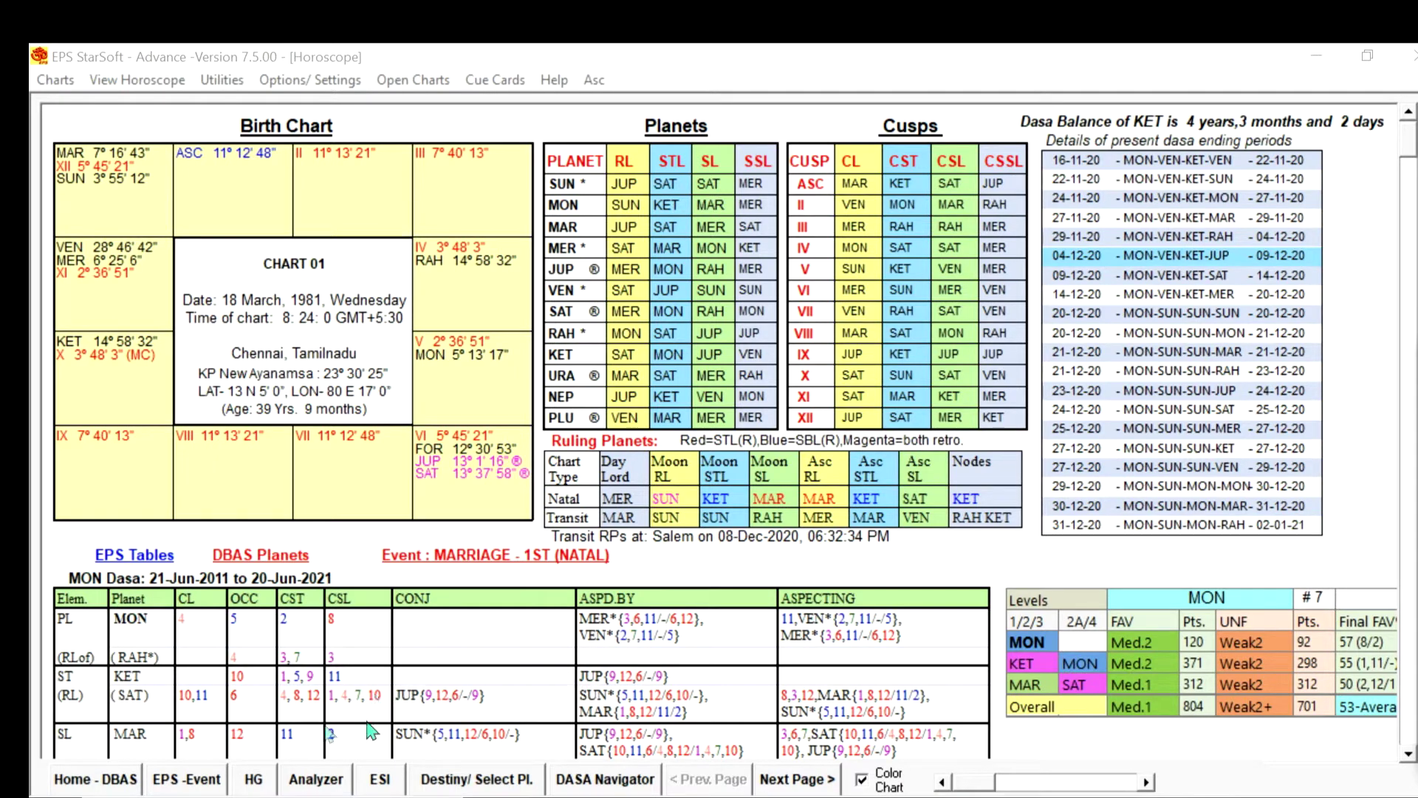
Step: Open the house grouping for CHART 01's marriage event and show its PILT view
left_click(251, 779)
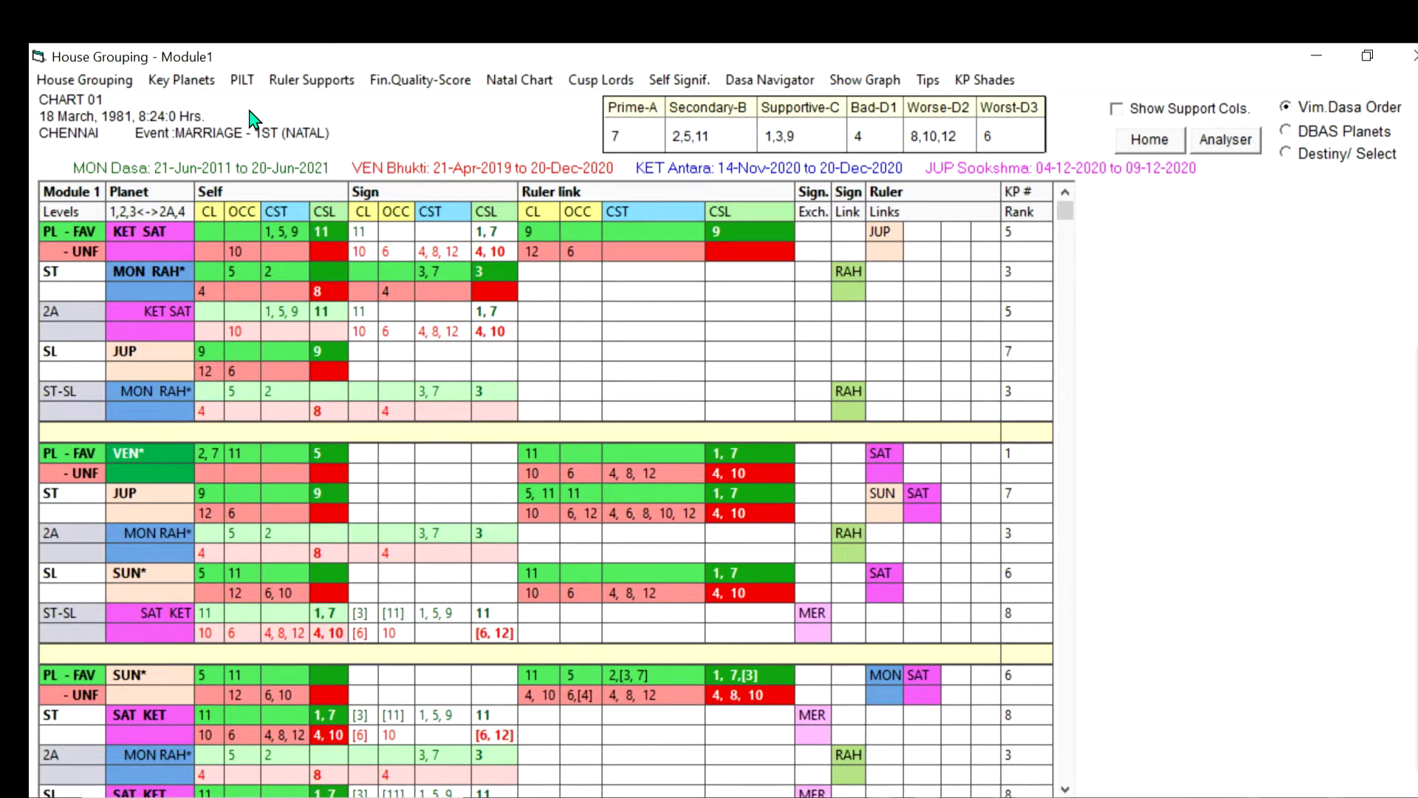
left_click(242, 81)
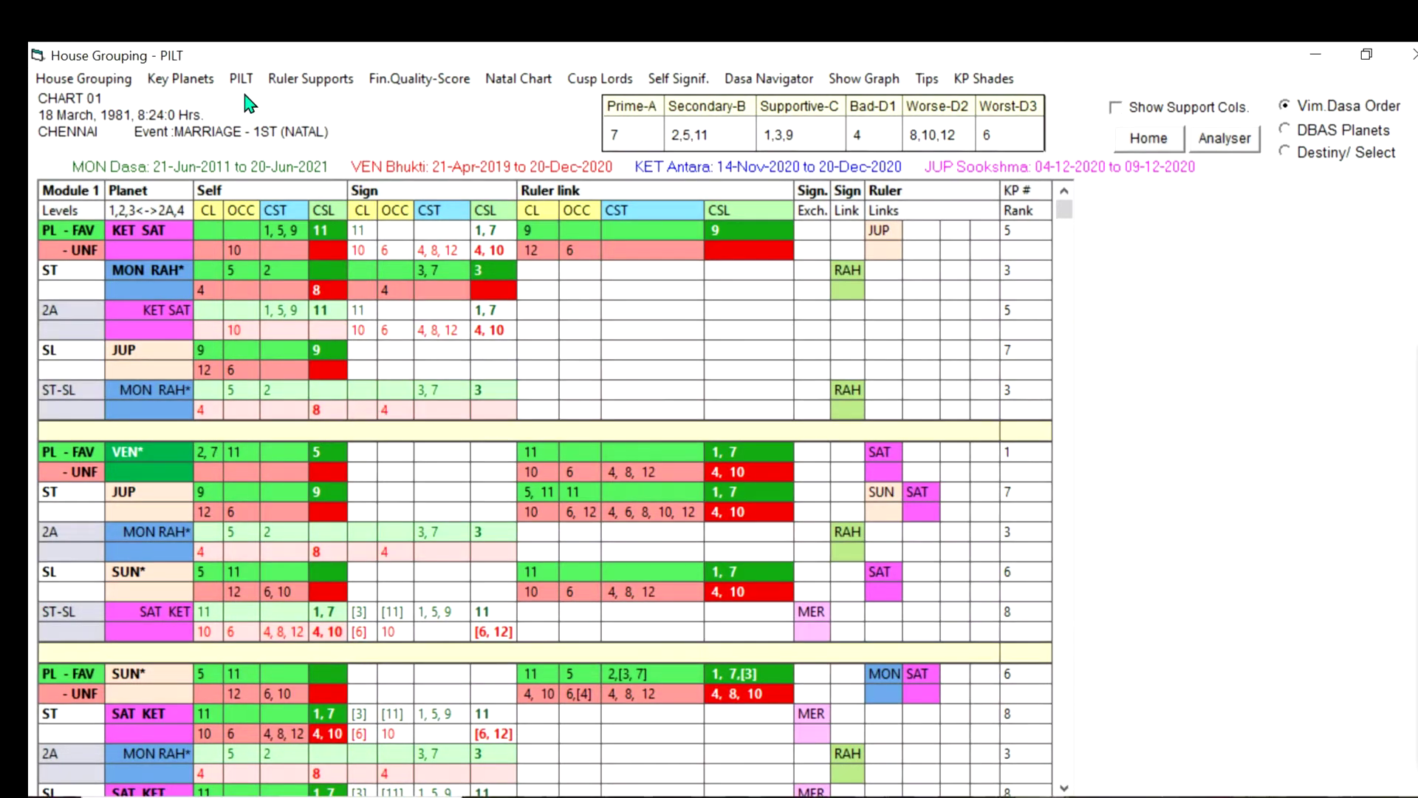
left_click(242, 83)
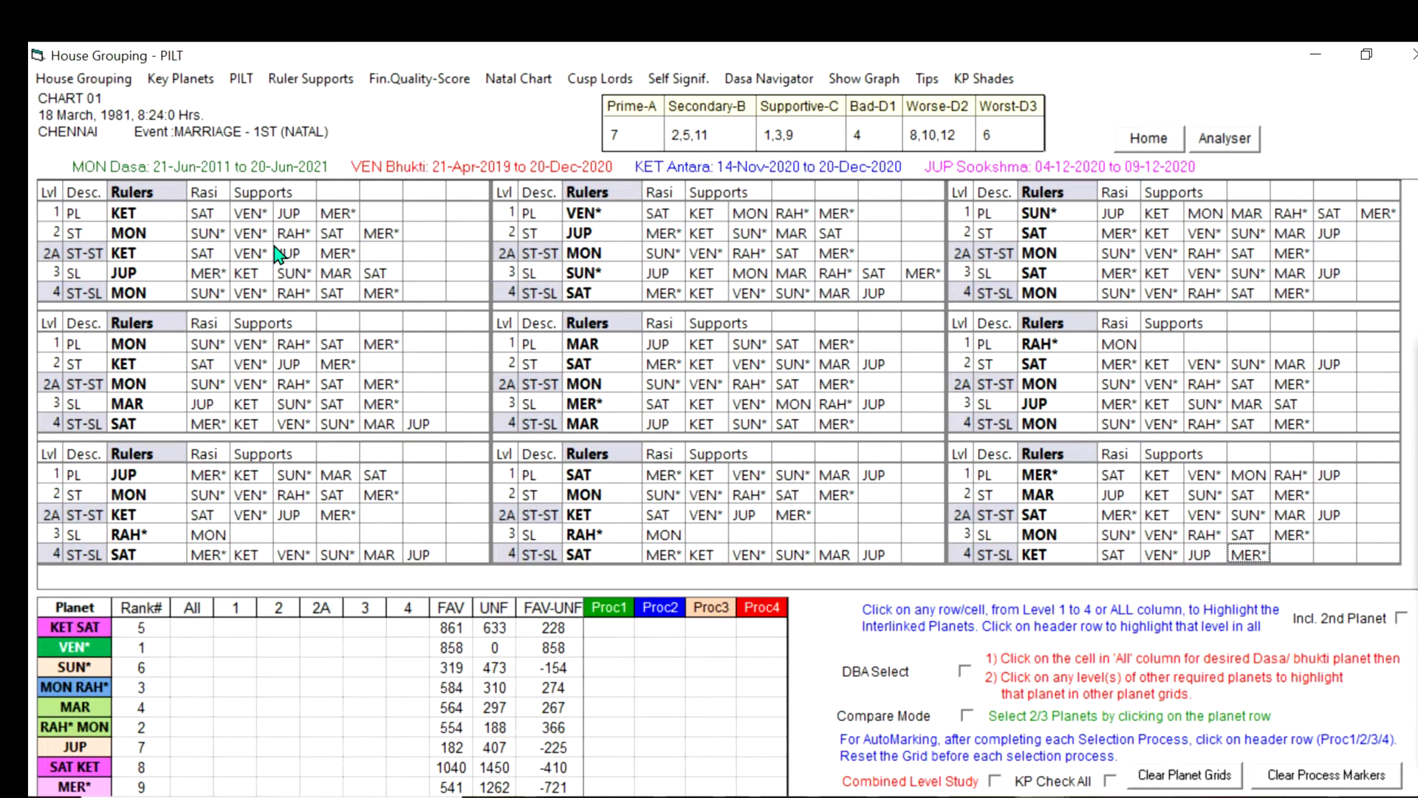
Step: Review the Key Planets page and switch the house grouping to Style - Module 2
left_click(201, 82)
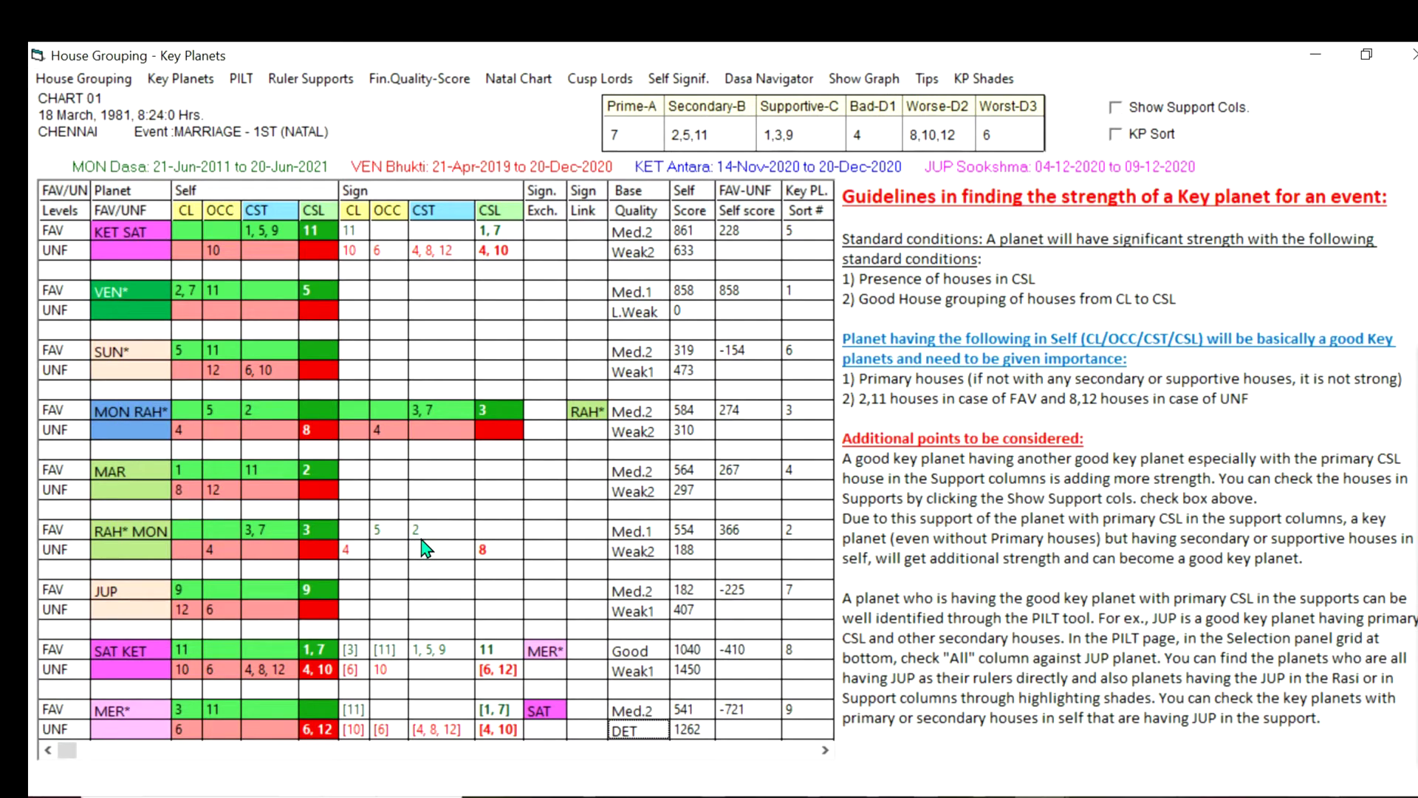
left_click(116, 81)
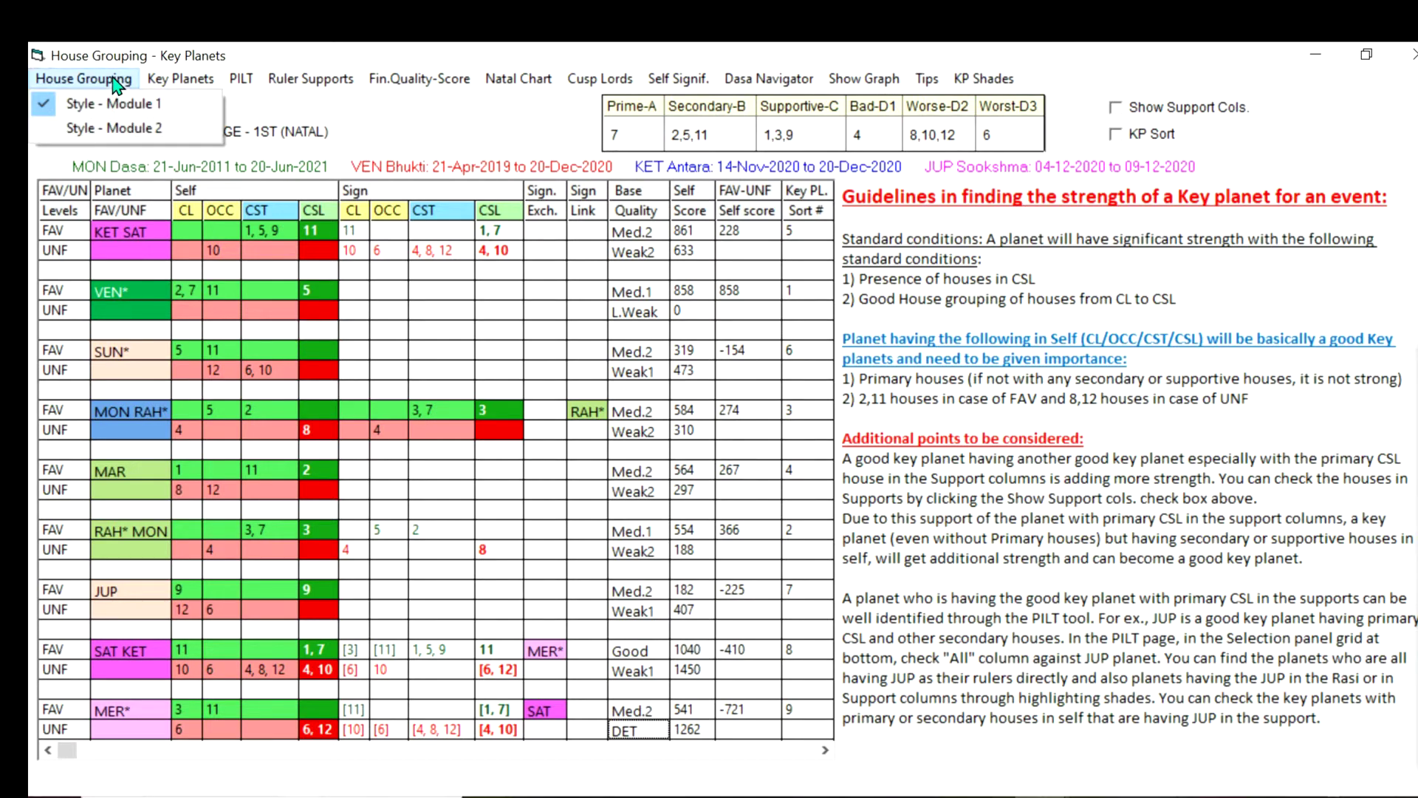
left_click(129, 130)
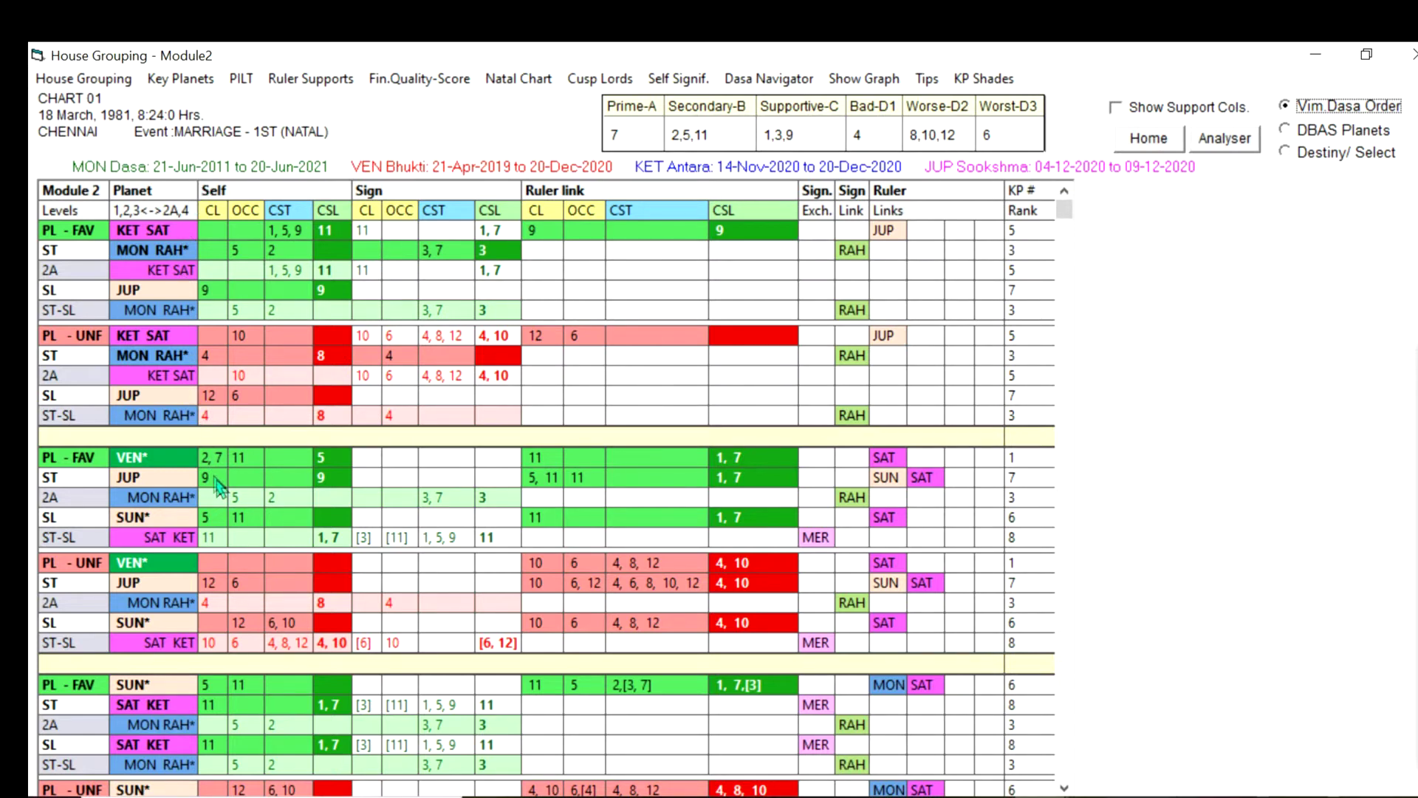
Step: In the PILT view, highlight the VEN, MON RAH and RAH MON links at levels 2 and 3
left_click(239, 85)
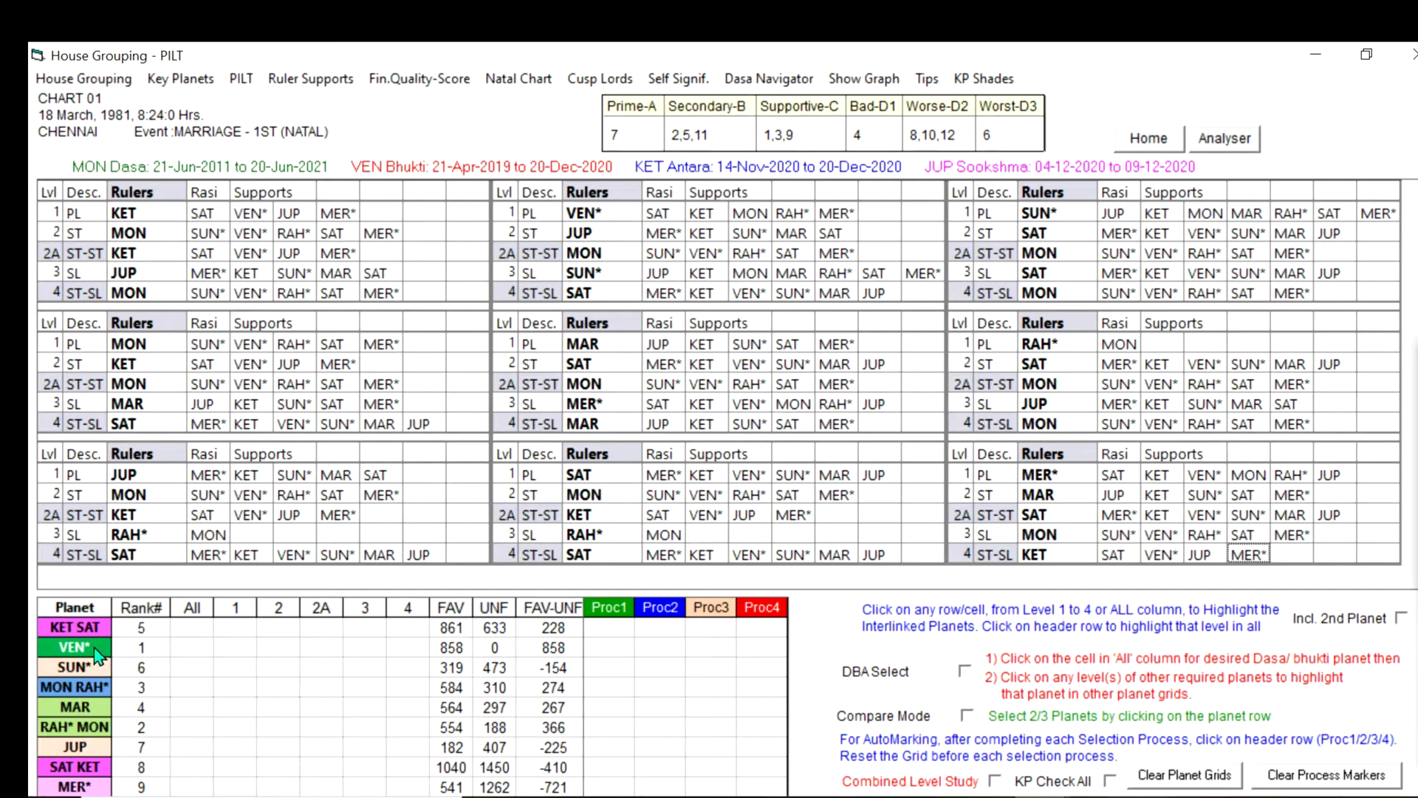
left_click(280, 650)
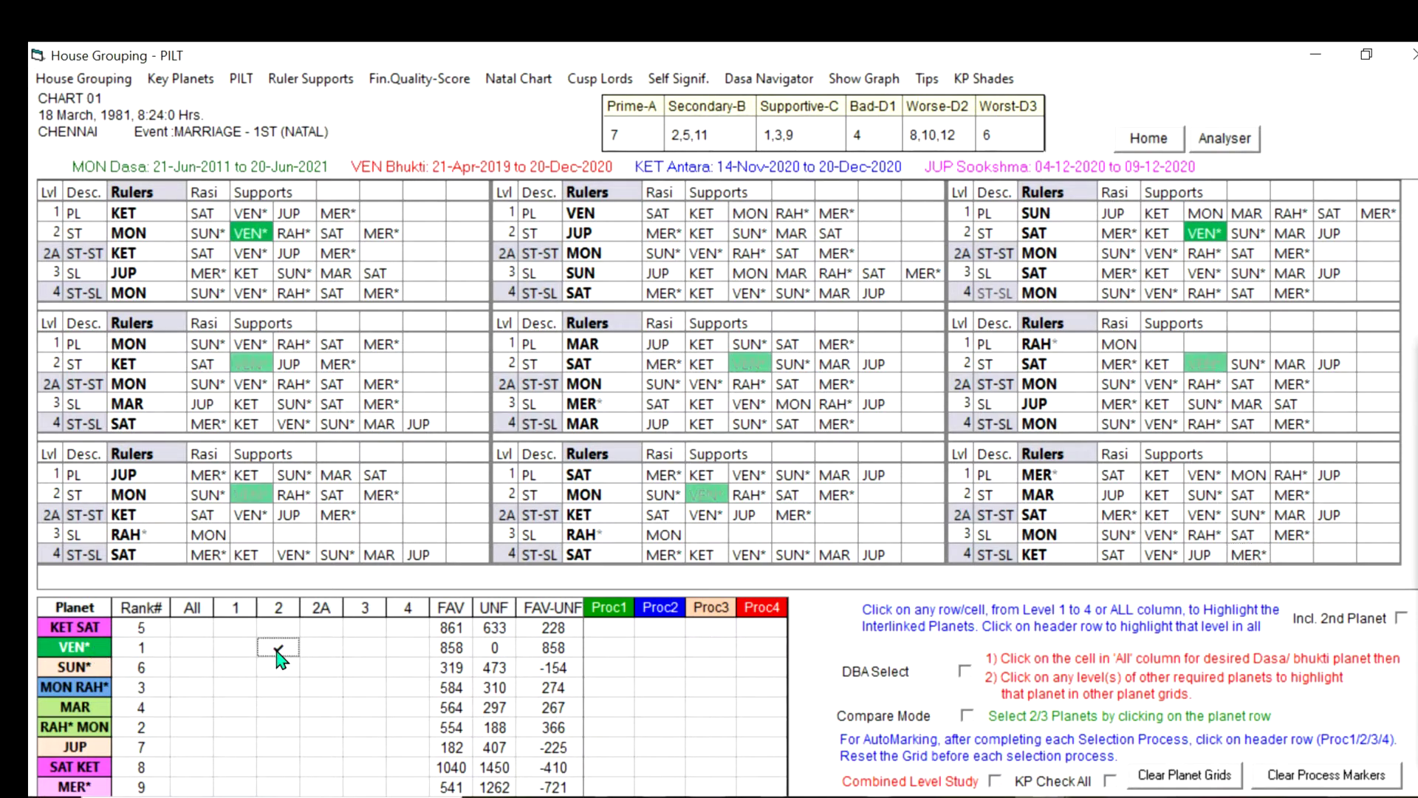
left_click(364, 650)
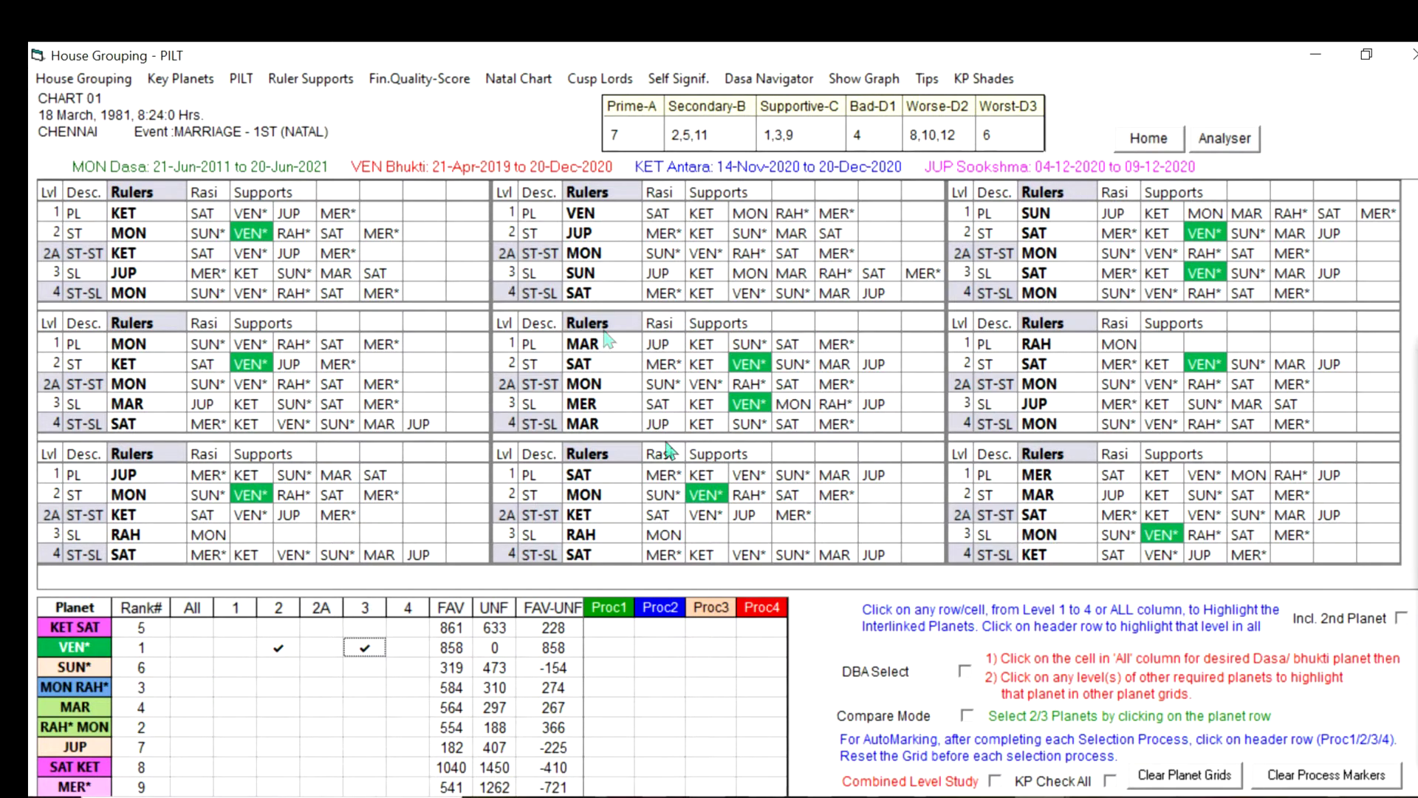
left_click(278, 689)
left_click(375, 687)
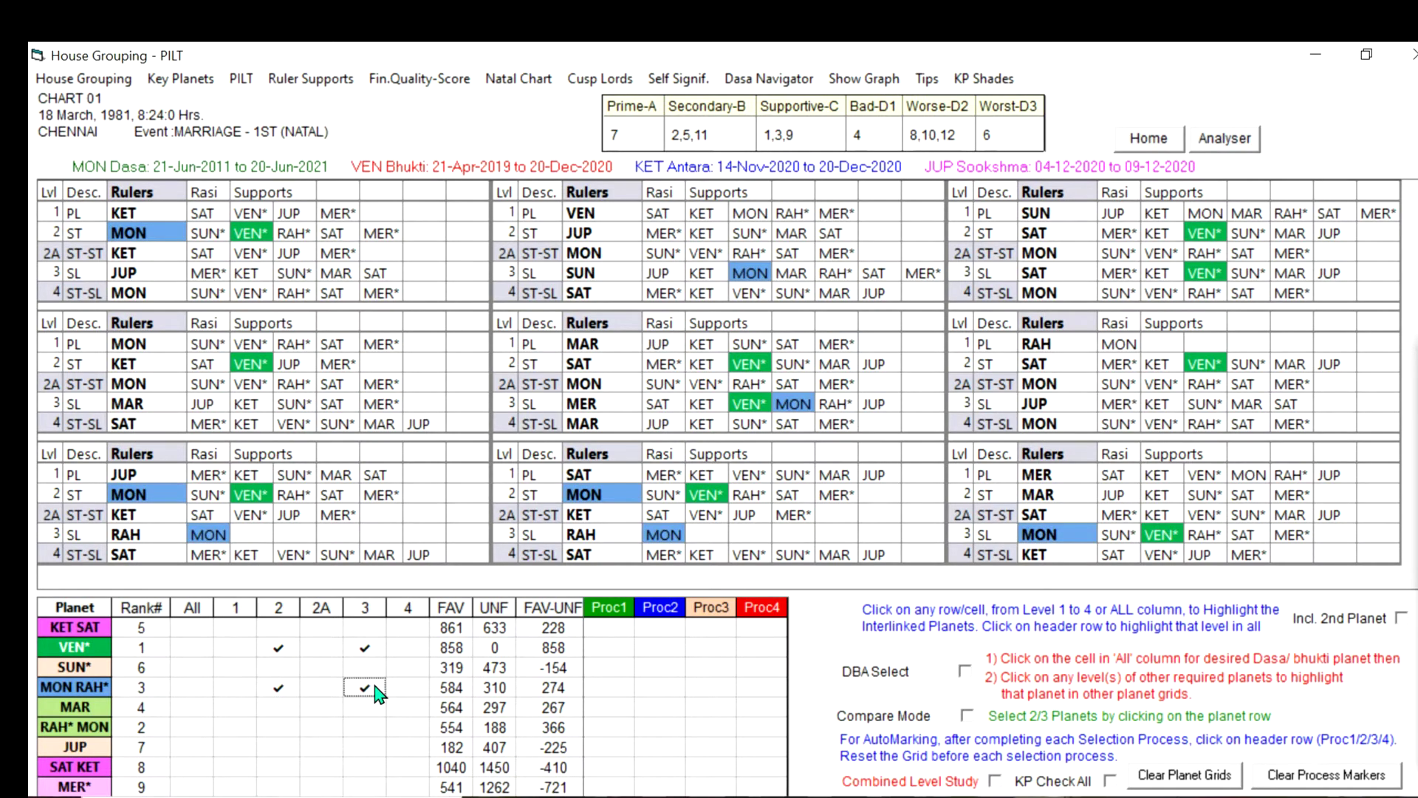
left_click(284, 726)
left_click(367, 728)
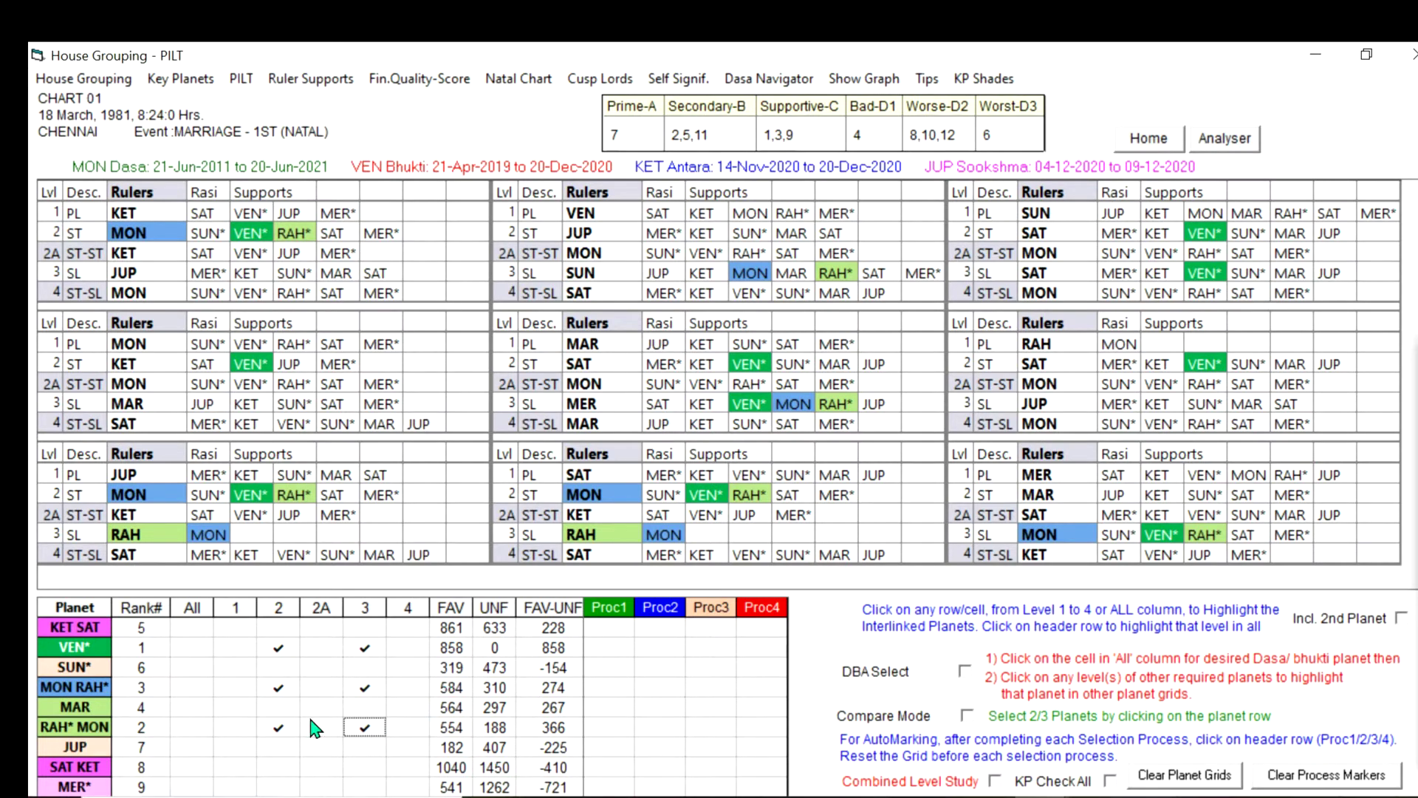
Step: Consult the pop-up key planets table, close it, and highlight the MER links across all levels
key("Tab")
left_click(699, 395)
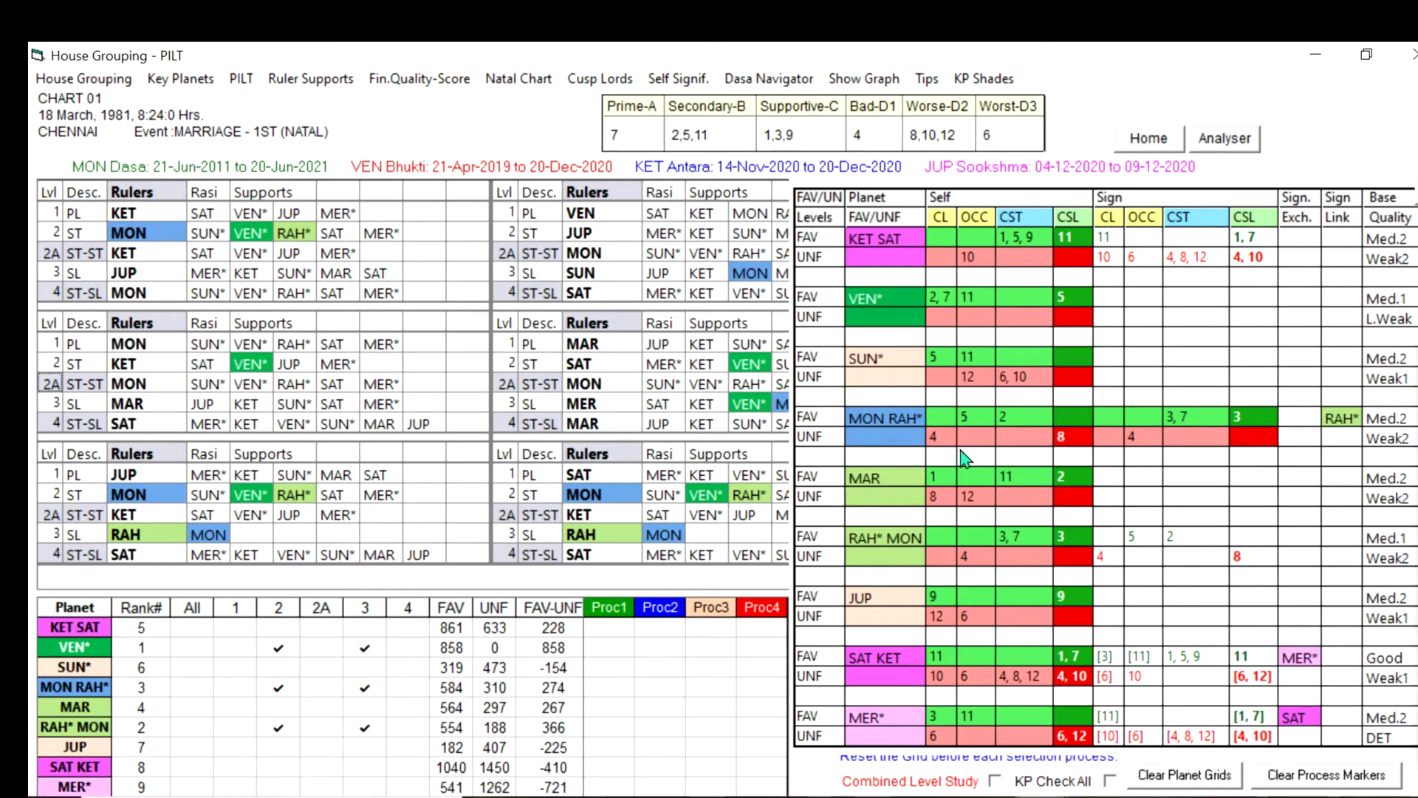
left_click(1001, 489)
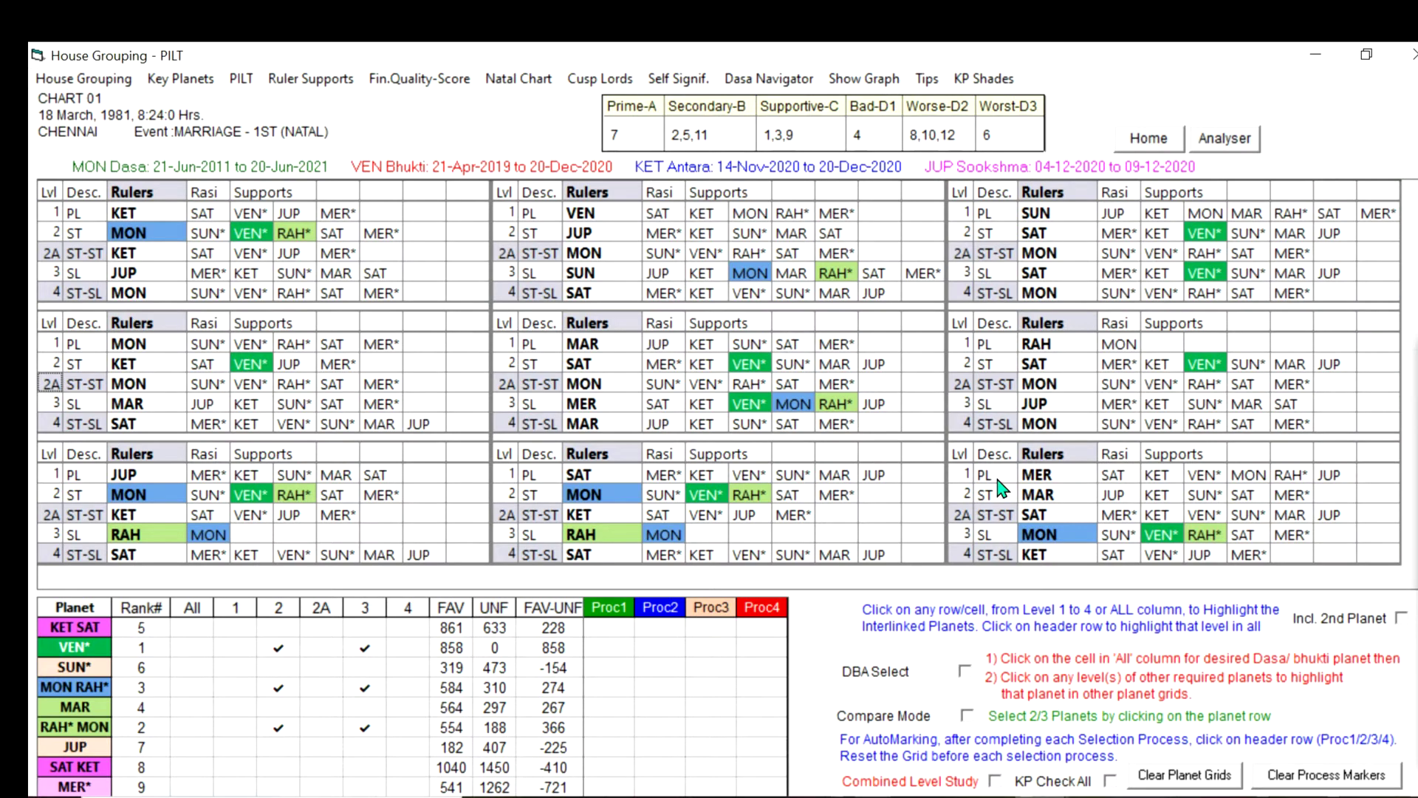
left_click(193, 788)
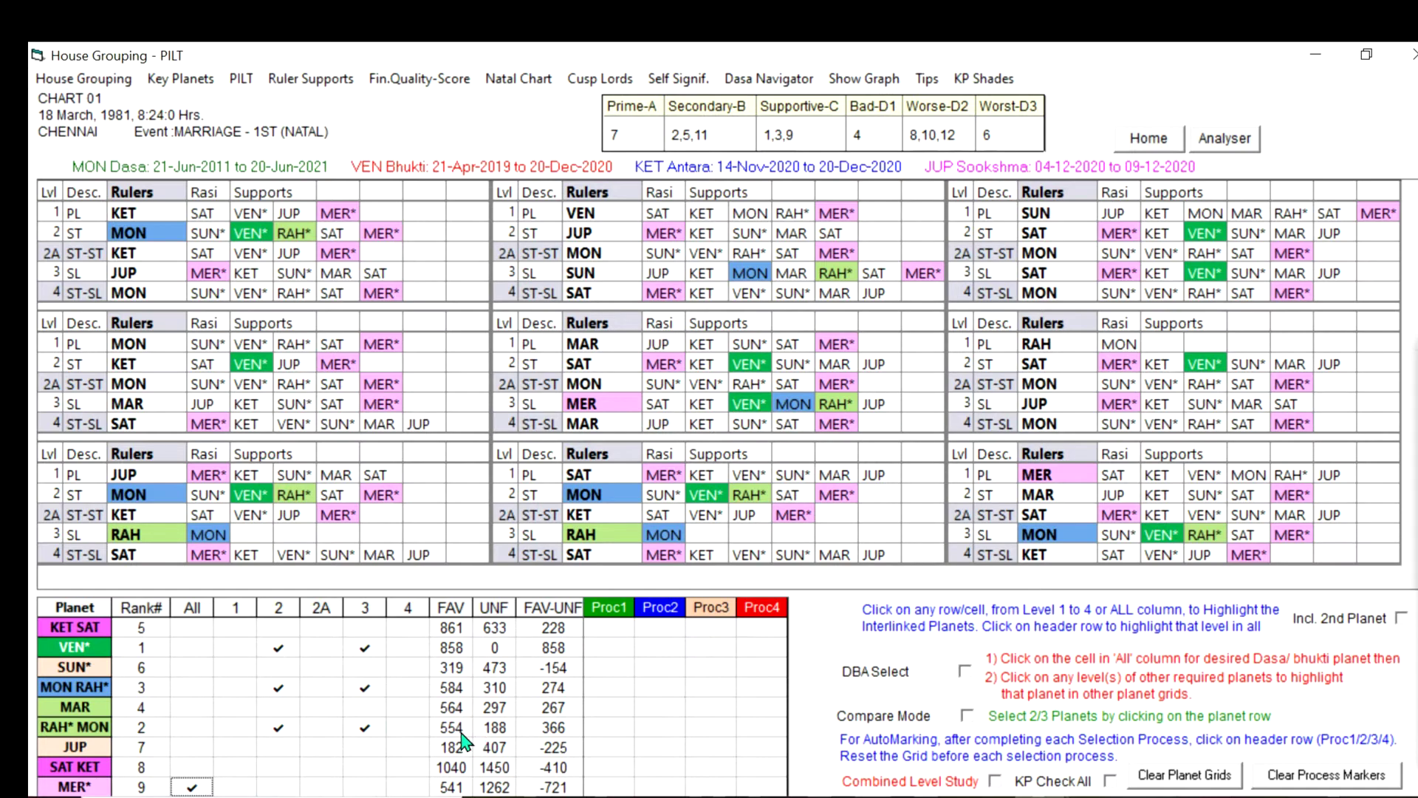
Step: Replace the highlights with VEN, RAH MON and MON RAH across all levels and check them against the key planets table
left_click(1189, 777)
left_click(186, 647)
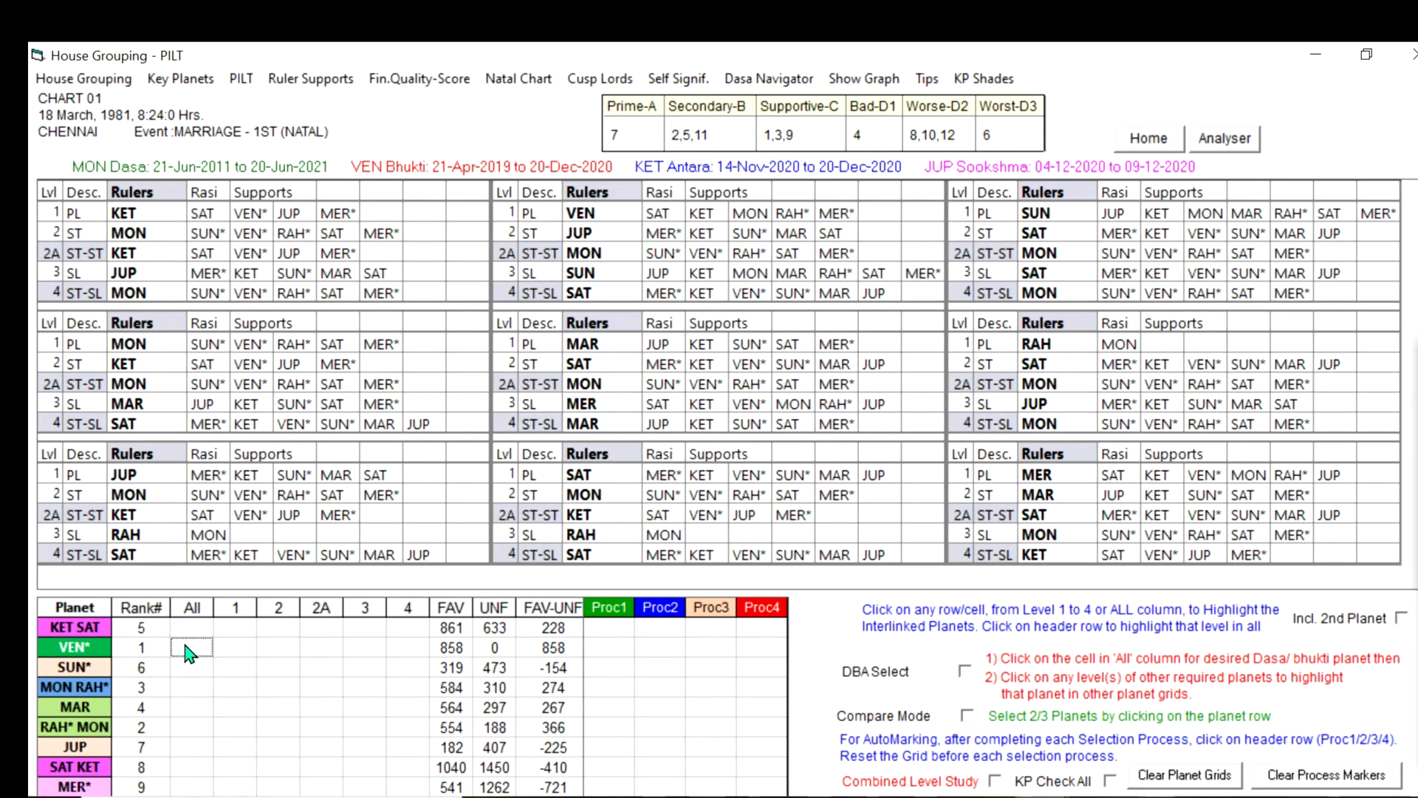
left_click(190, 728)
left_click(190, 688)
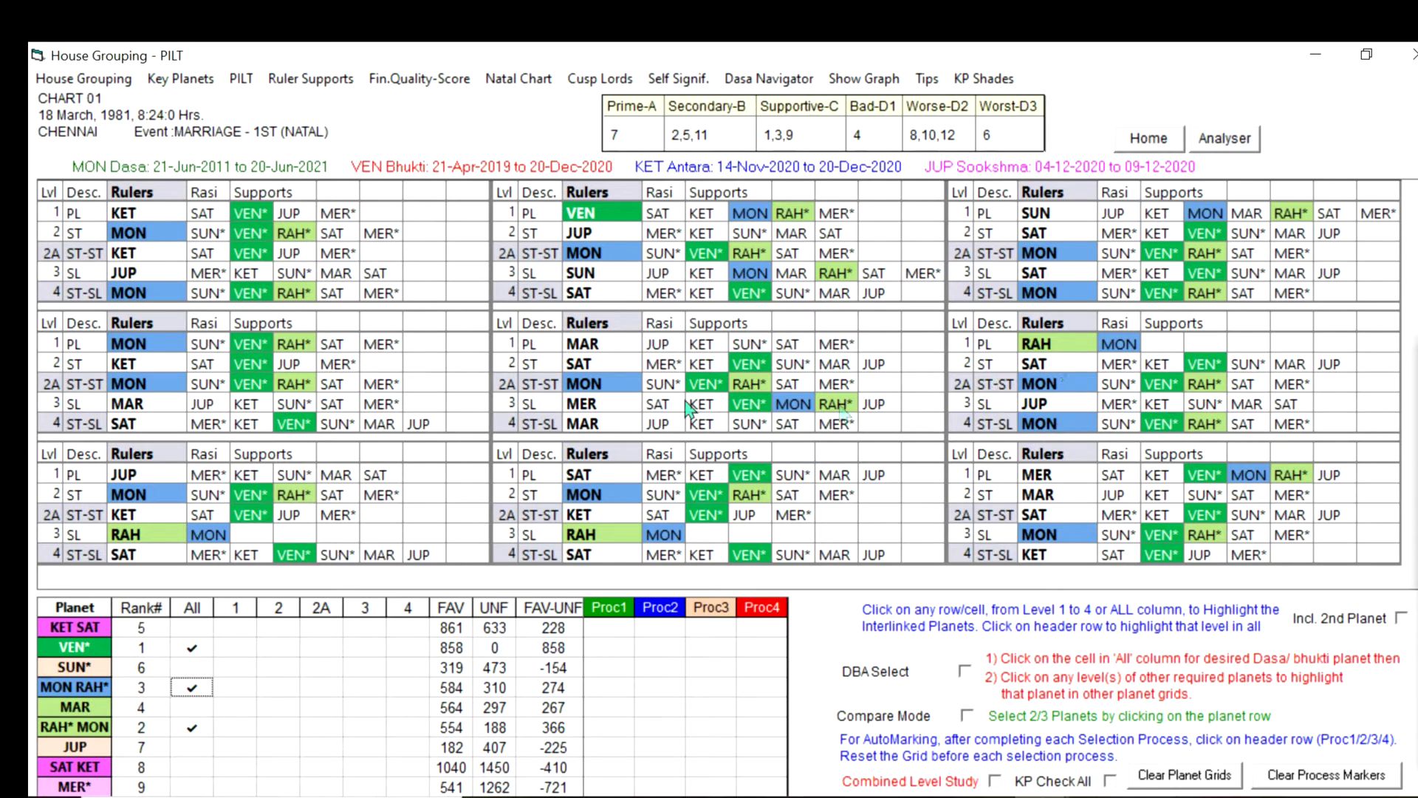
left_click(615, 403)
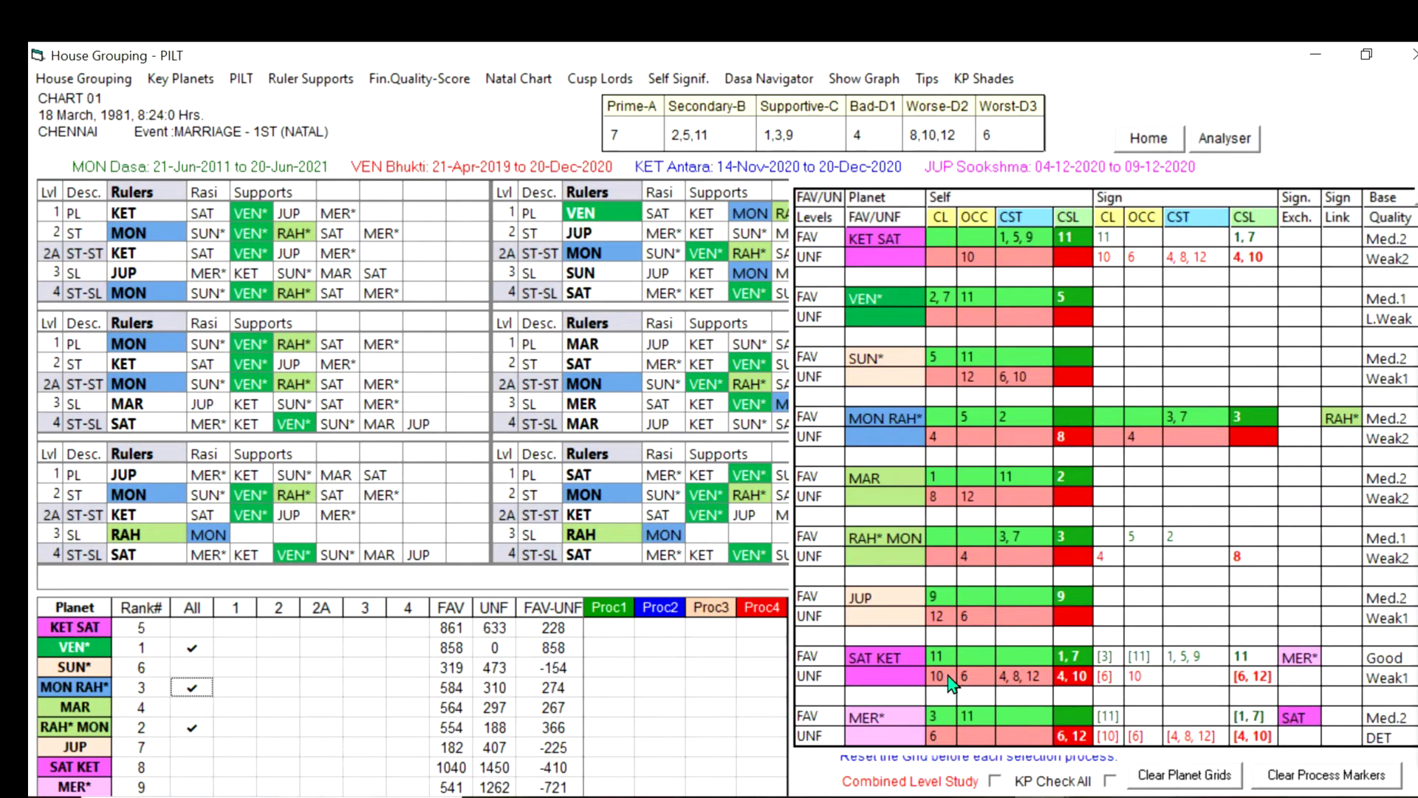
left_click(1044, 521)
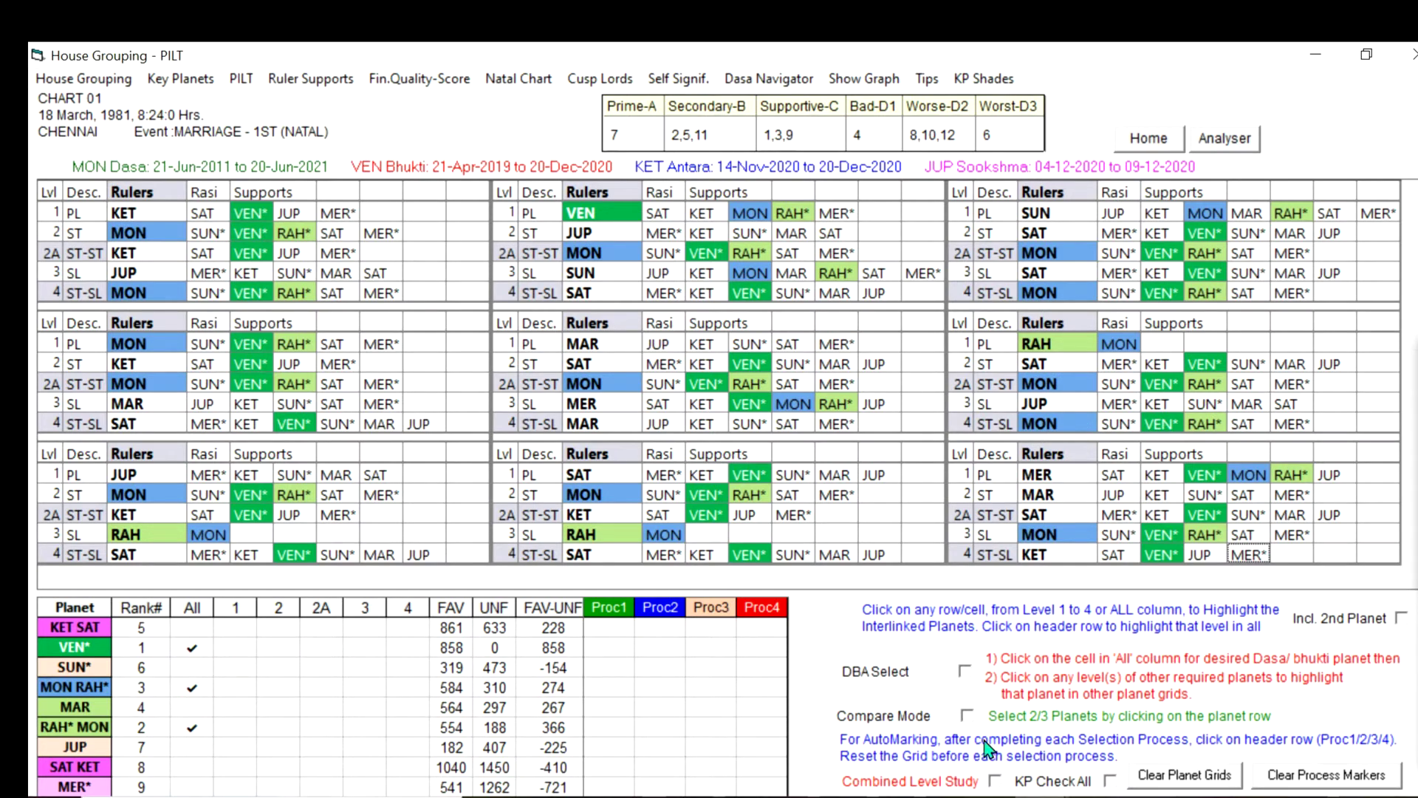
Step: Clear the planet grids and highlight the SAT KET and MER links across all levels
left_click(1177, 777)
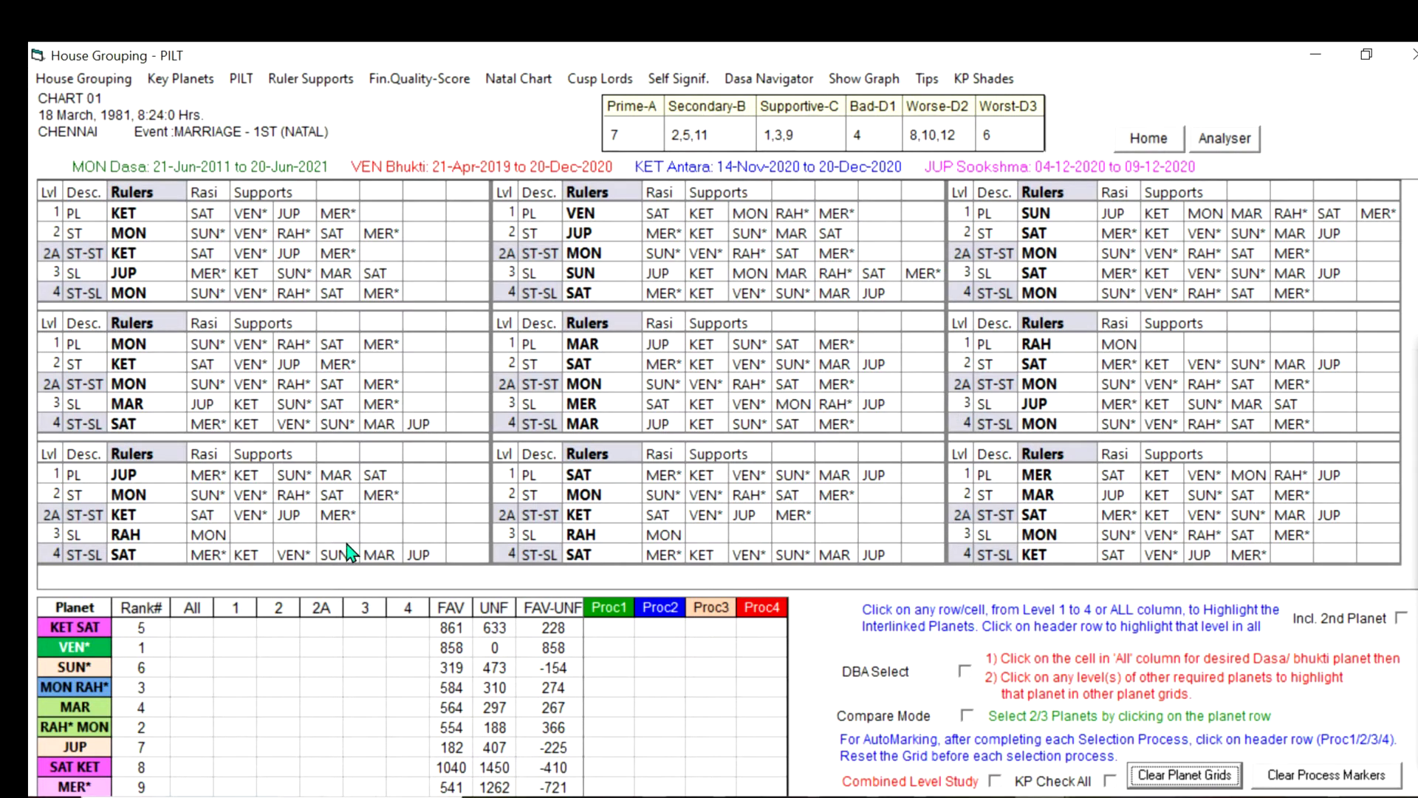
left_click(179, 772)
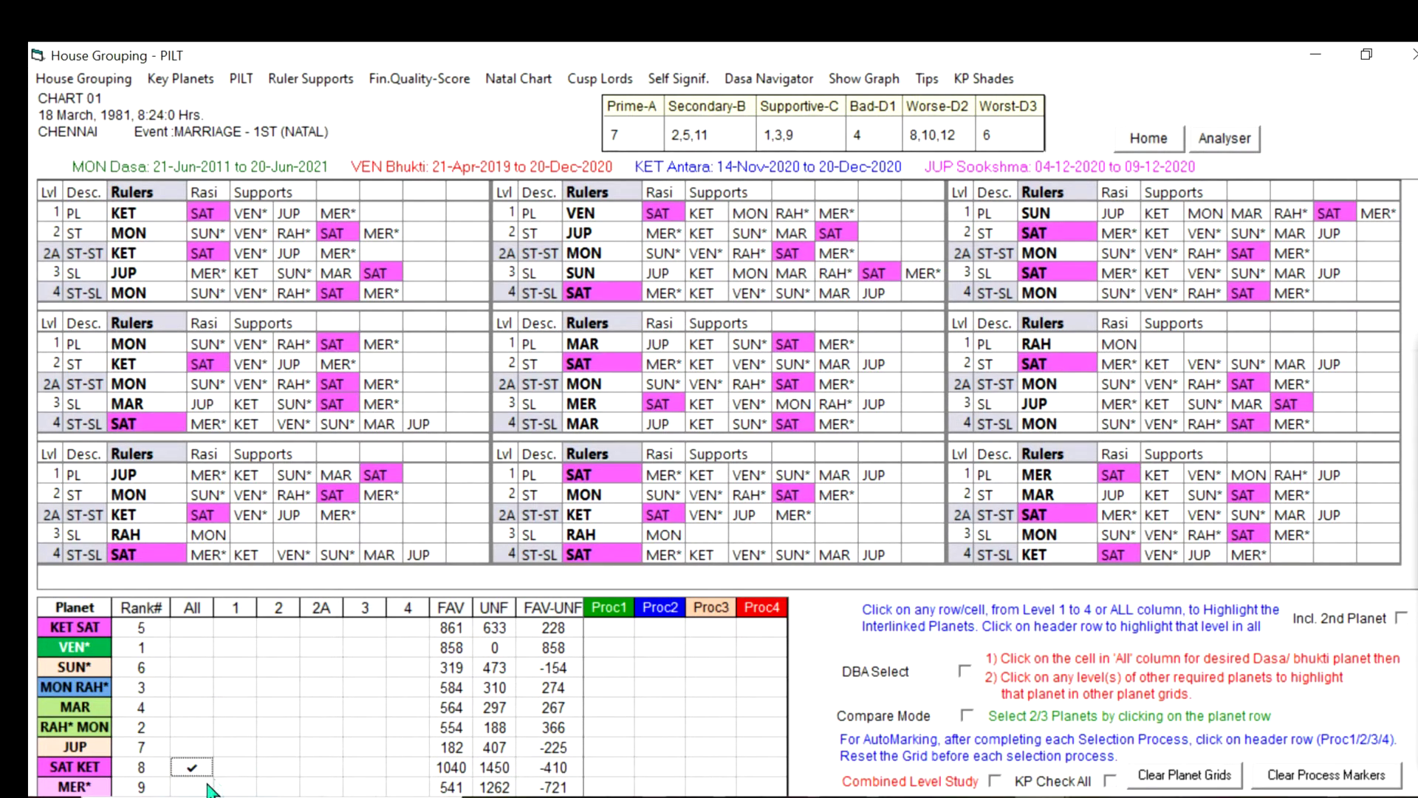
left_click(189, 787)
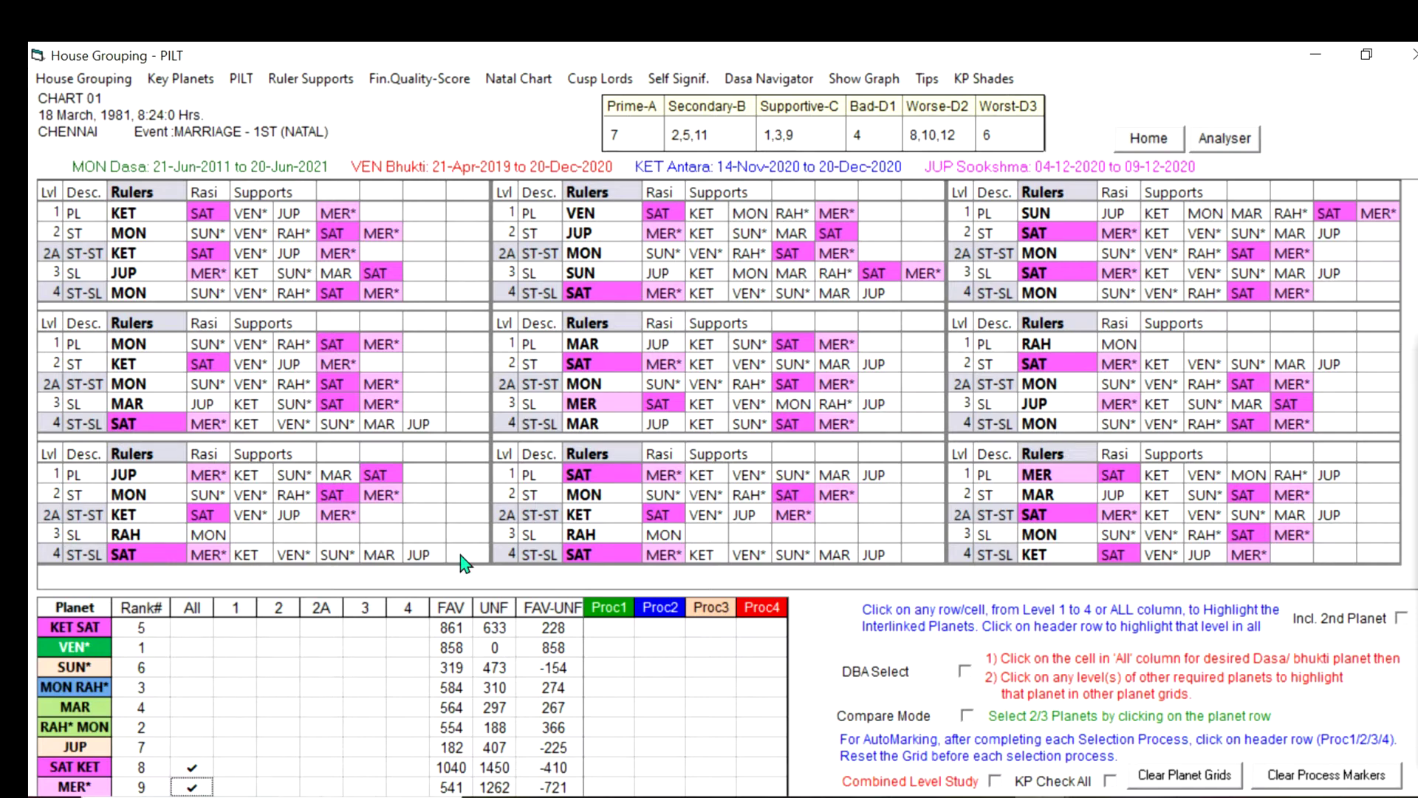
Step: Clear the grids, enable DBA Select, choose SUN for all levels, and mark MON RAH at levels 2 and 3
left_click(1185, 776)
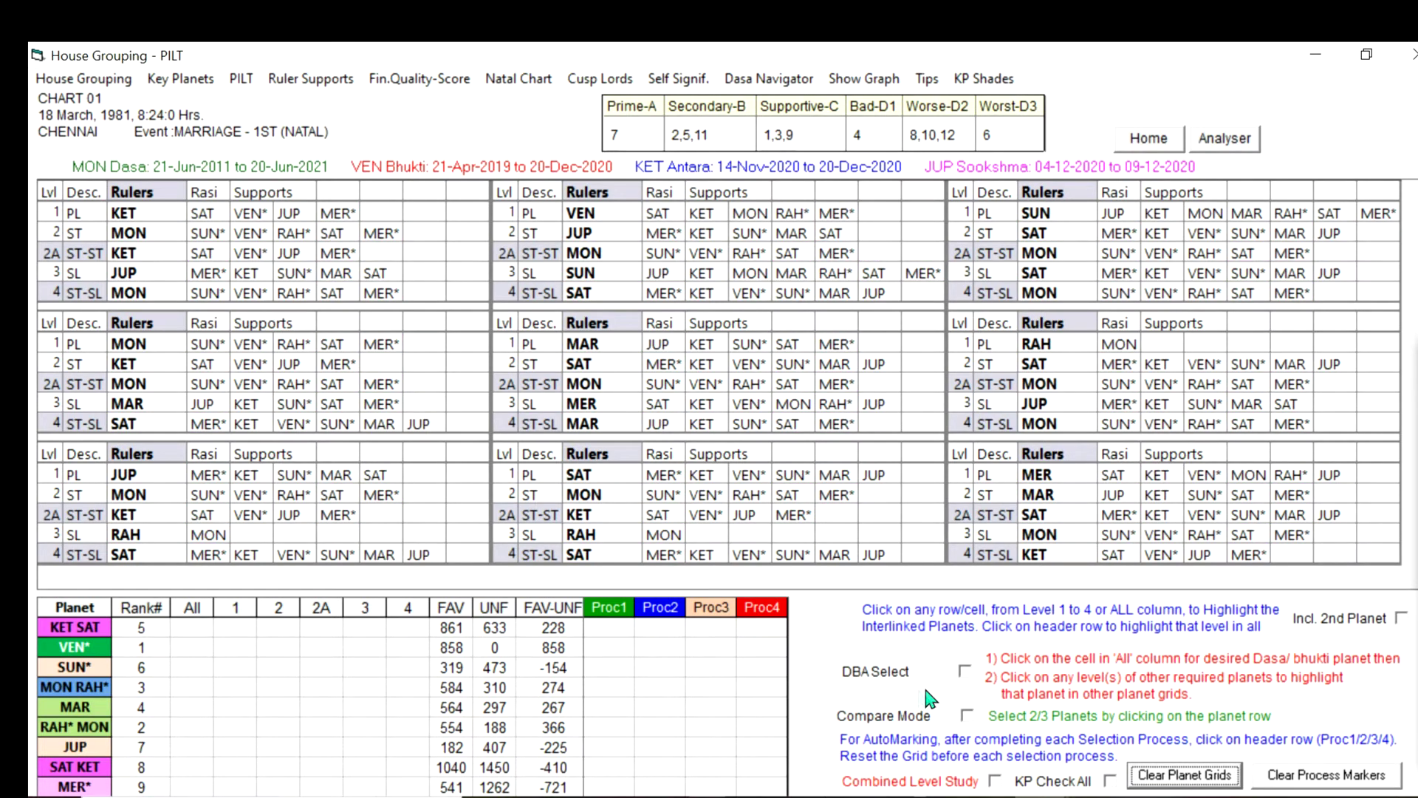
left_click(965, 672)
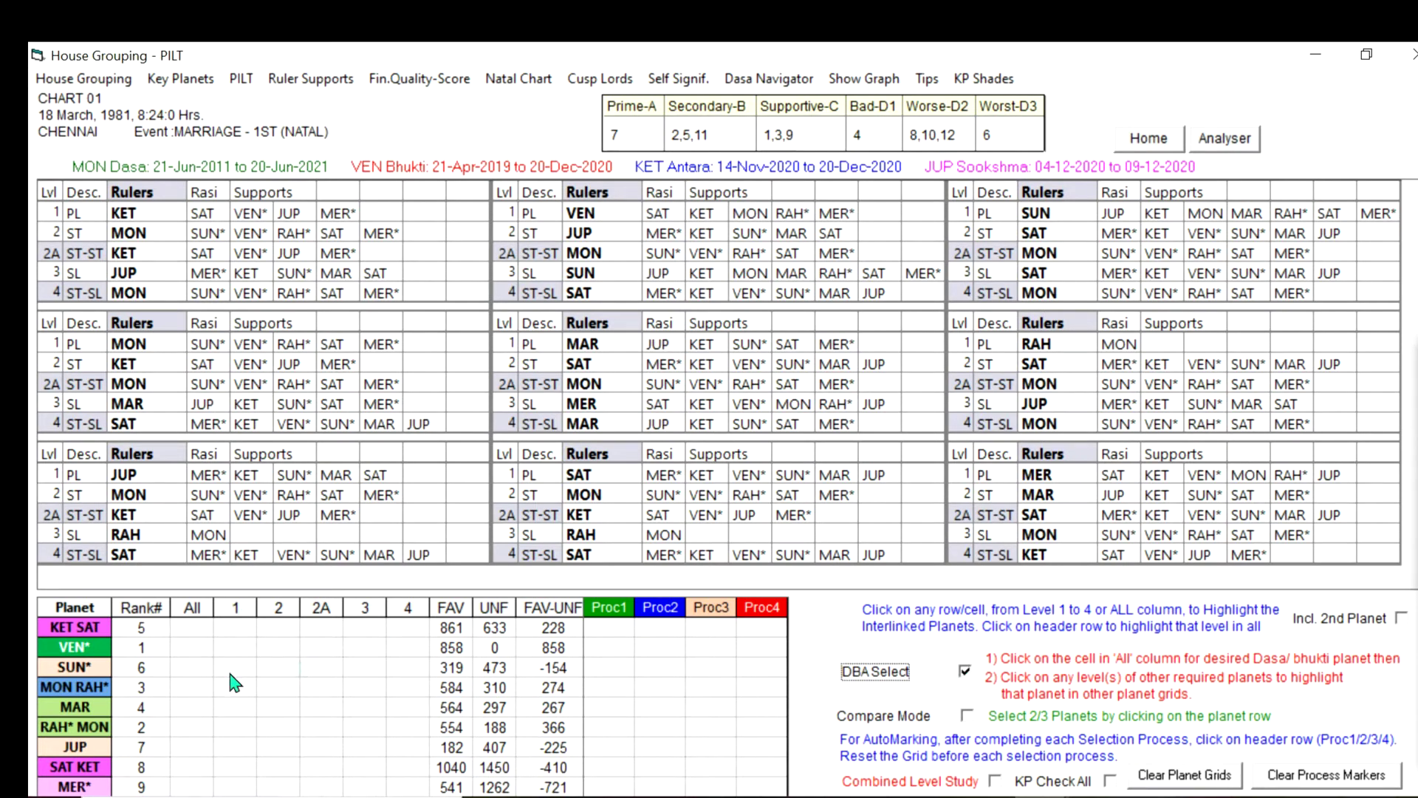
left_click(187, 670)
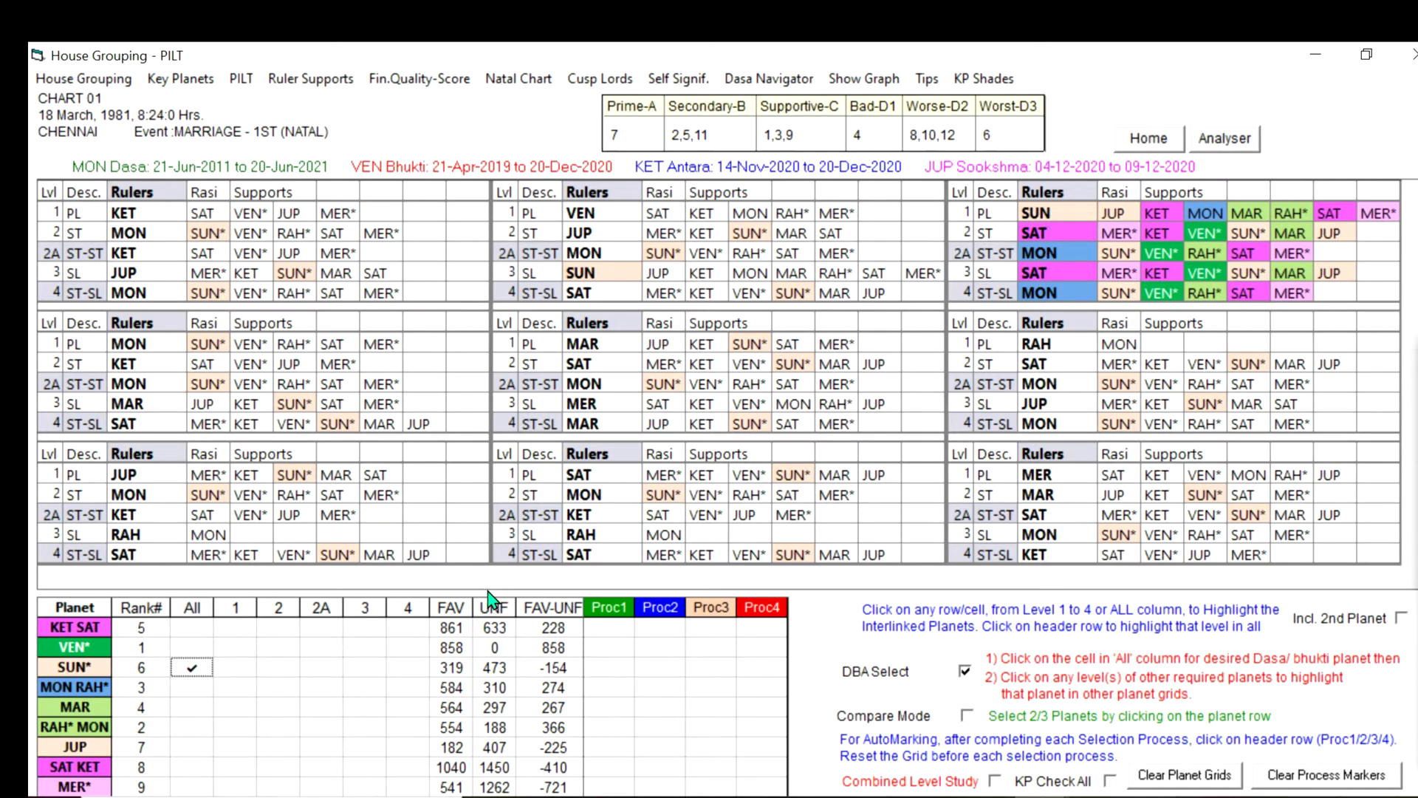
left_click(279, 690)
left_click(364, 693)
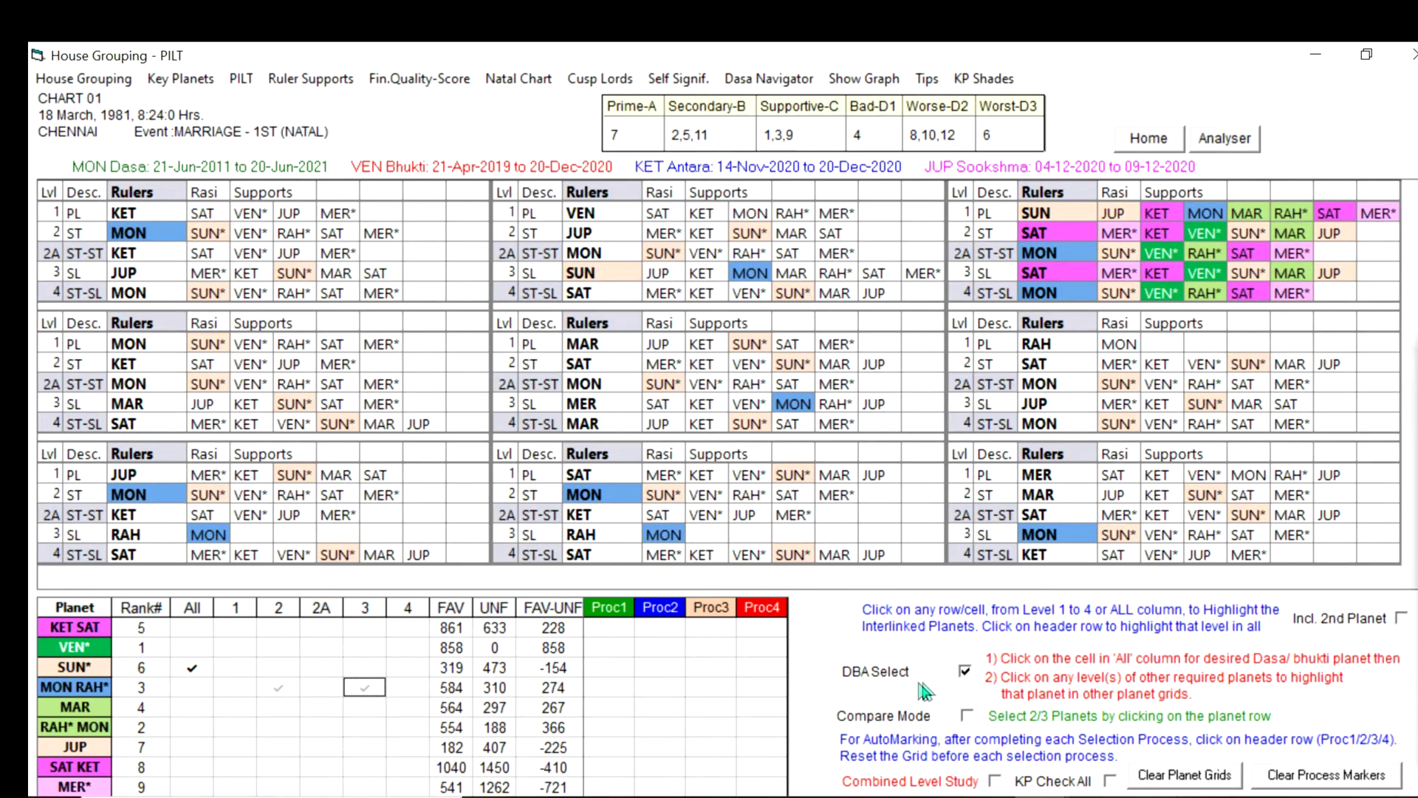
Step: Replace DBA Select with Compare Mode on cleared grids and compare JUP with SAT KET, consulting the key planets table
left_click(966, 671)
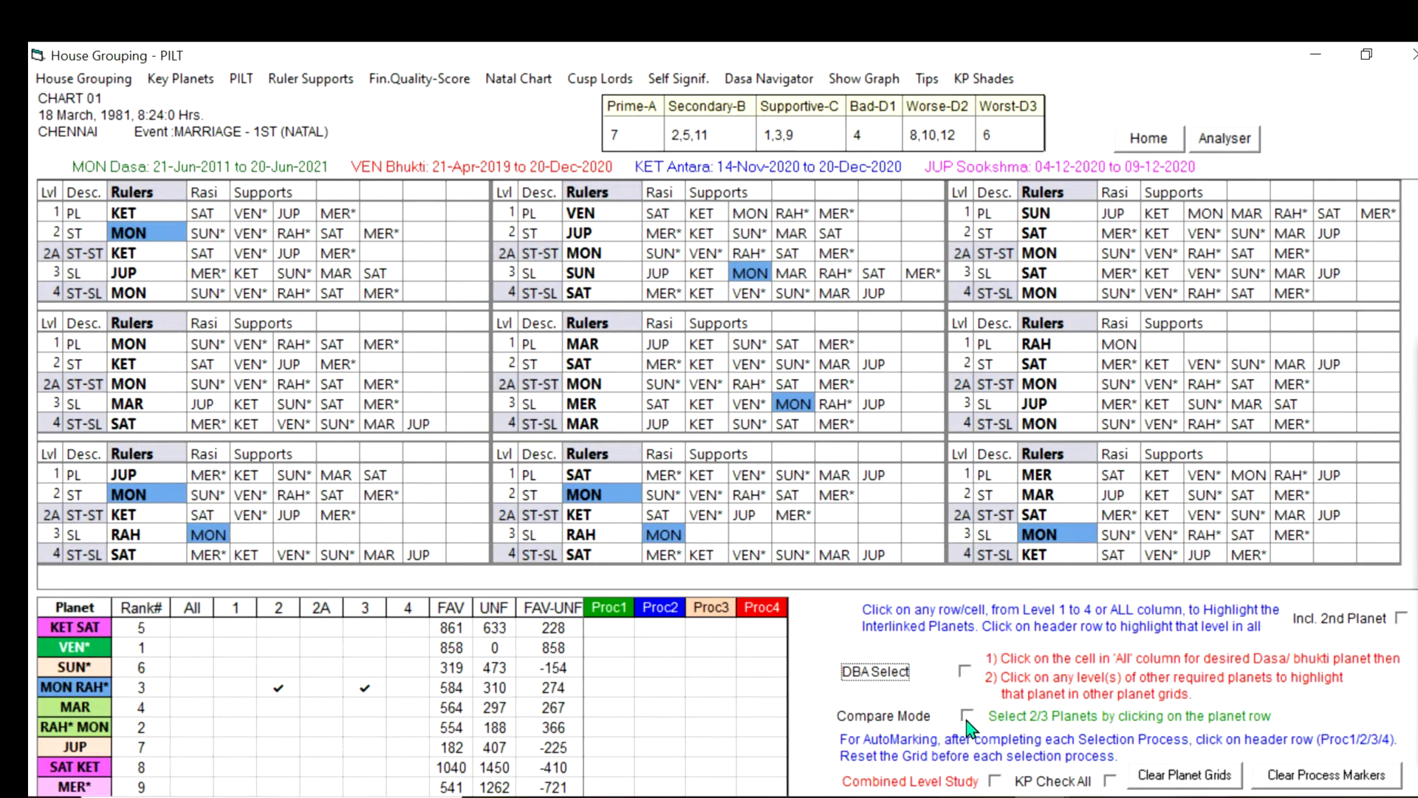
left_click(1144, 777)
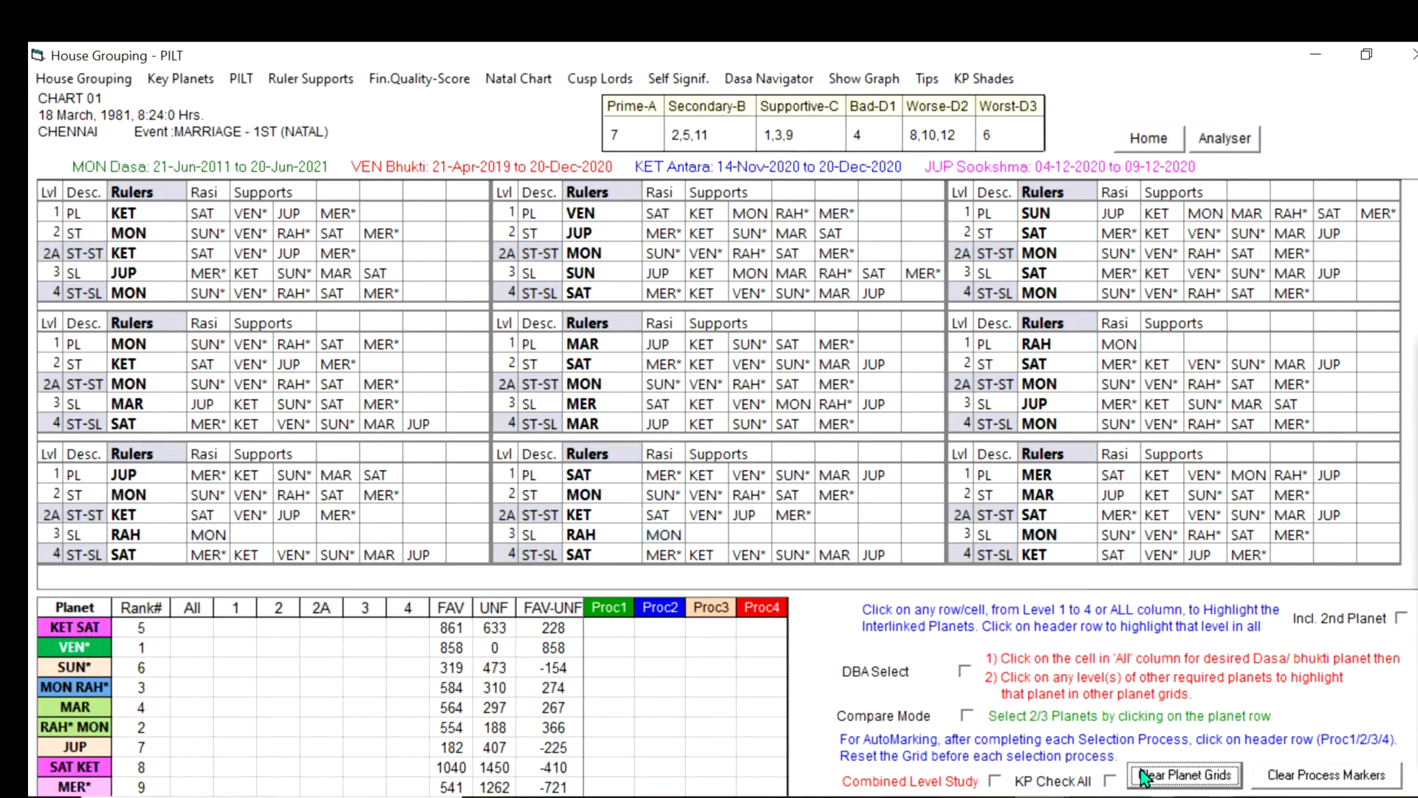
left_click(966, 715)
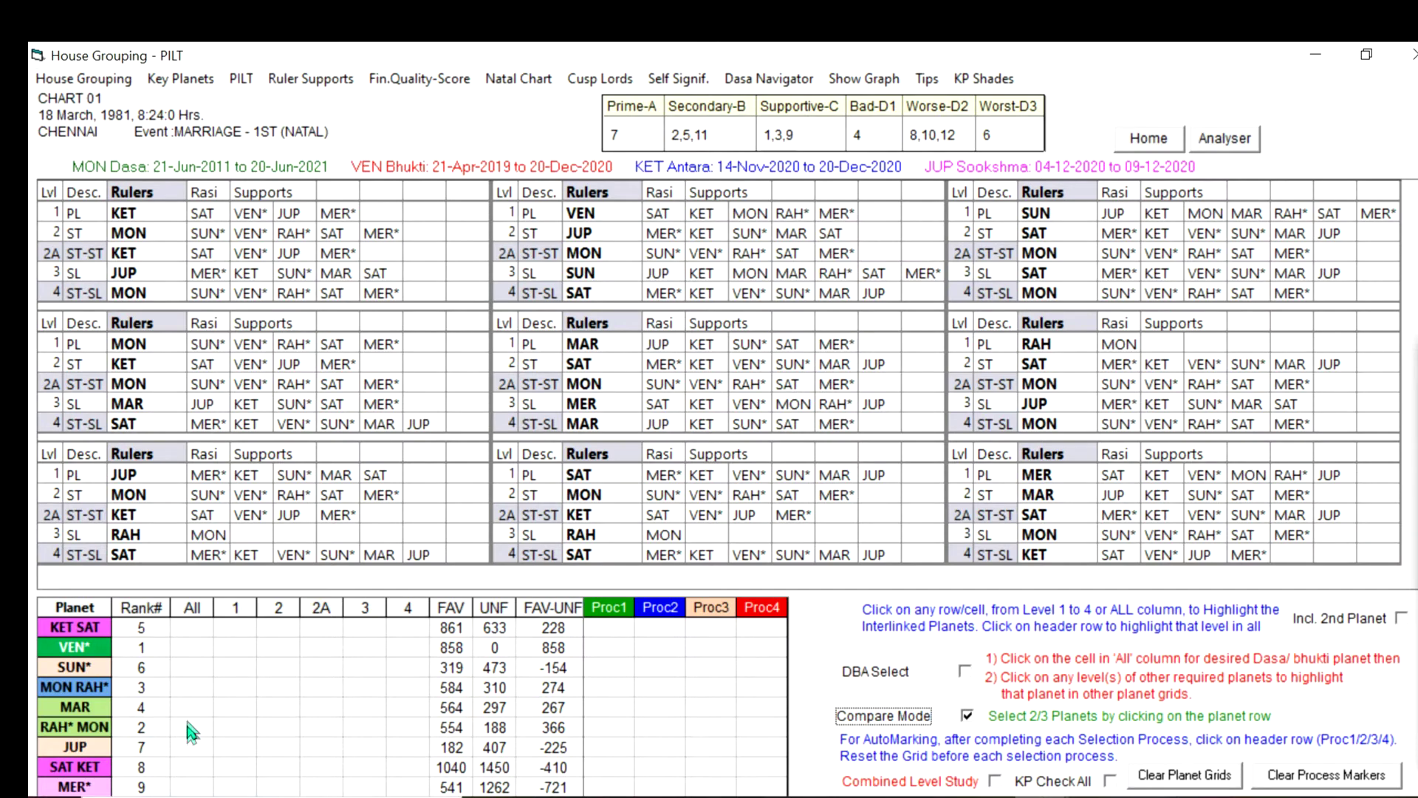
left_click(181, 750)
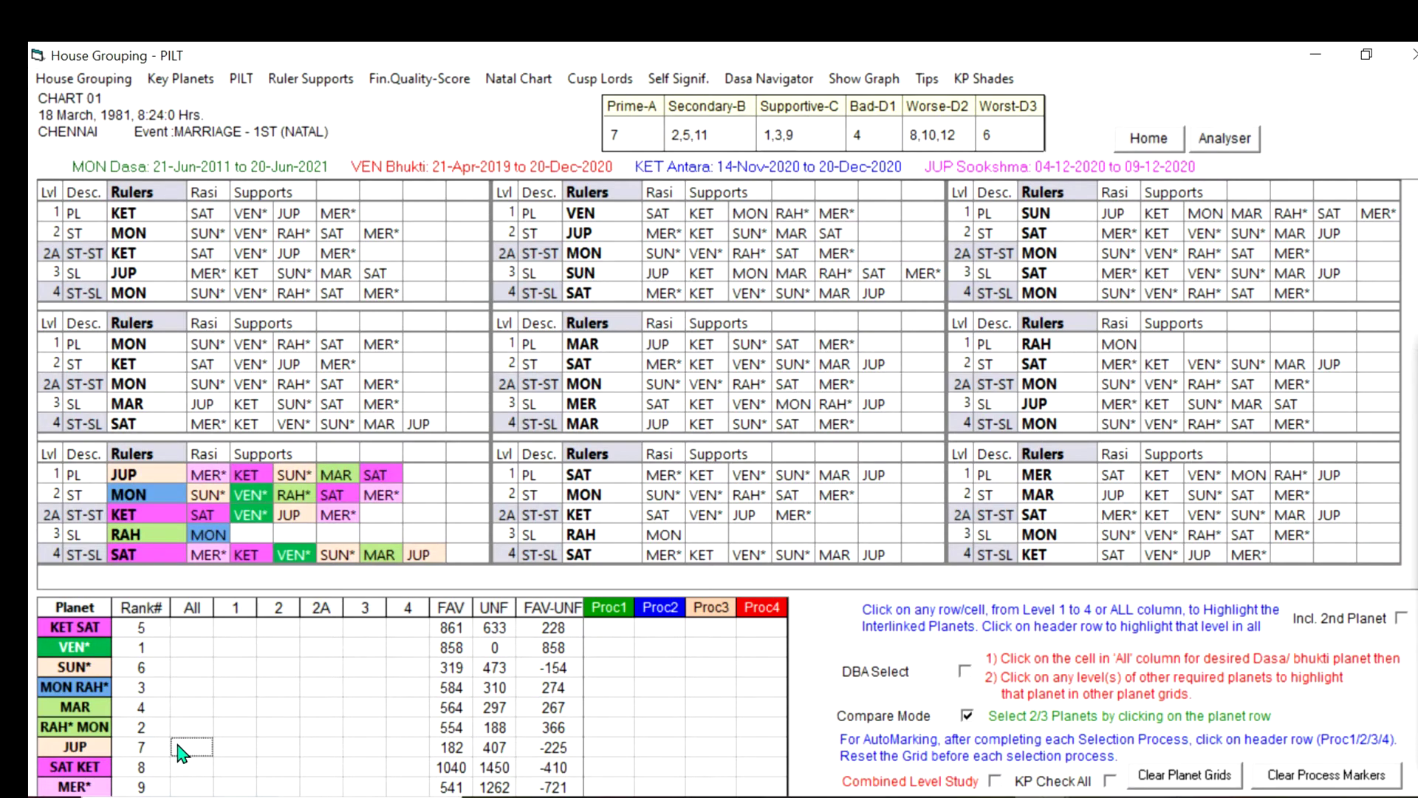
left_click(190, 768)
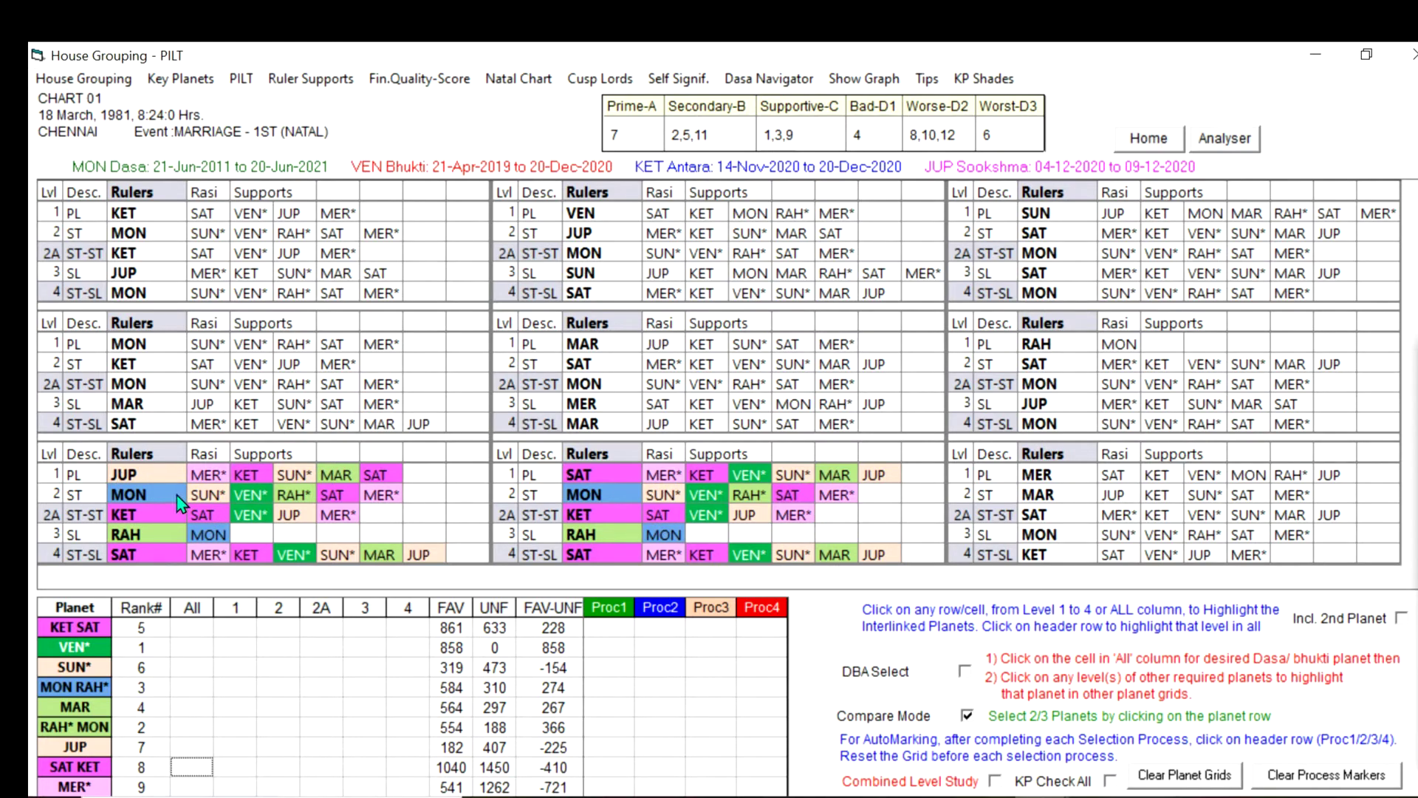
left_click(755, 392)
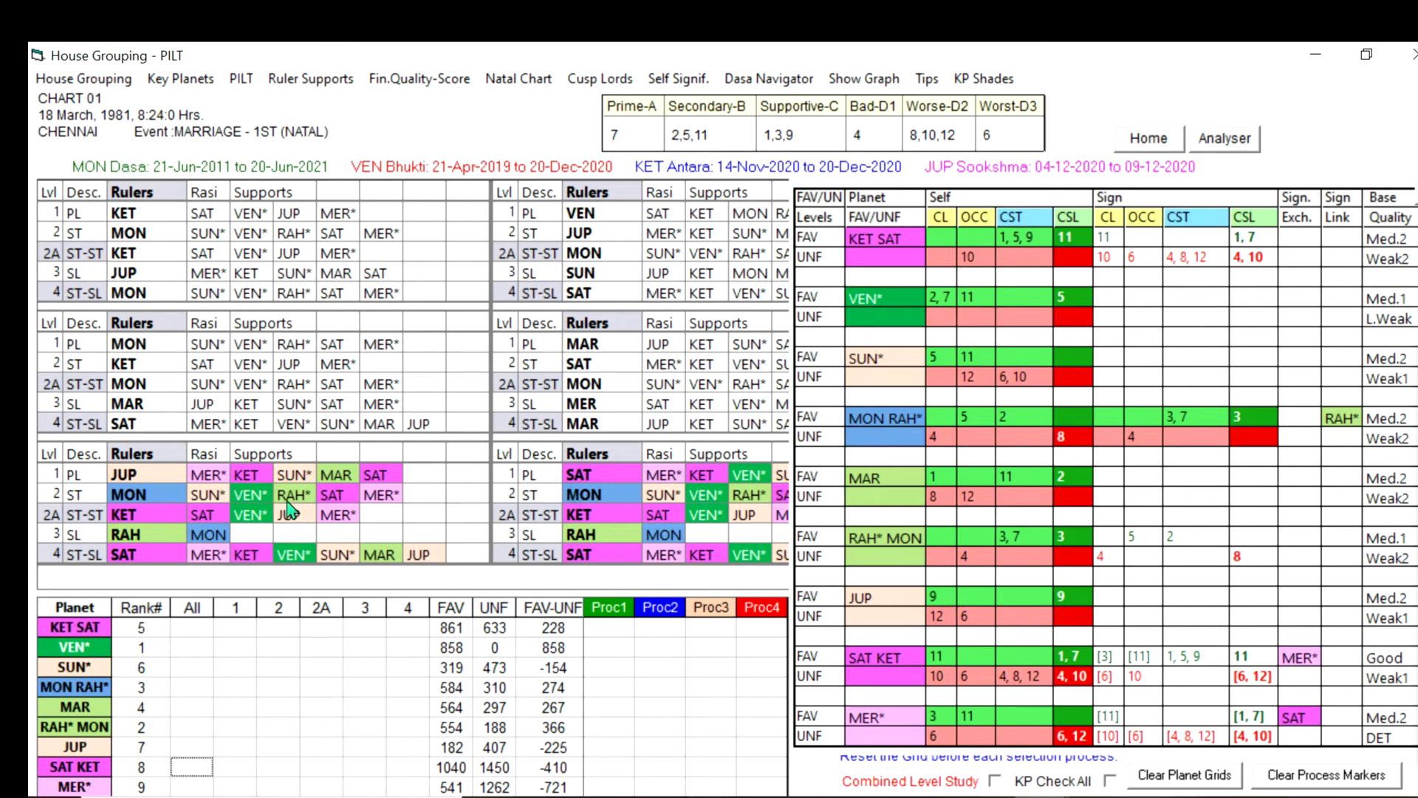
left_click(1031, 584)
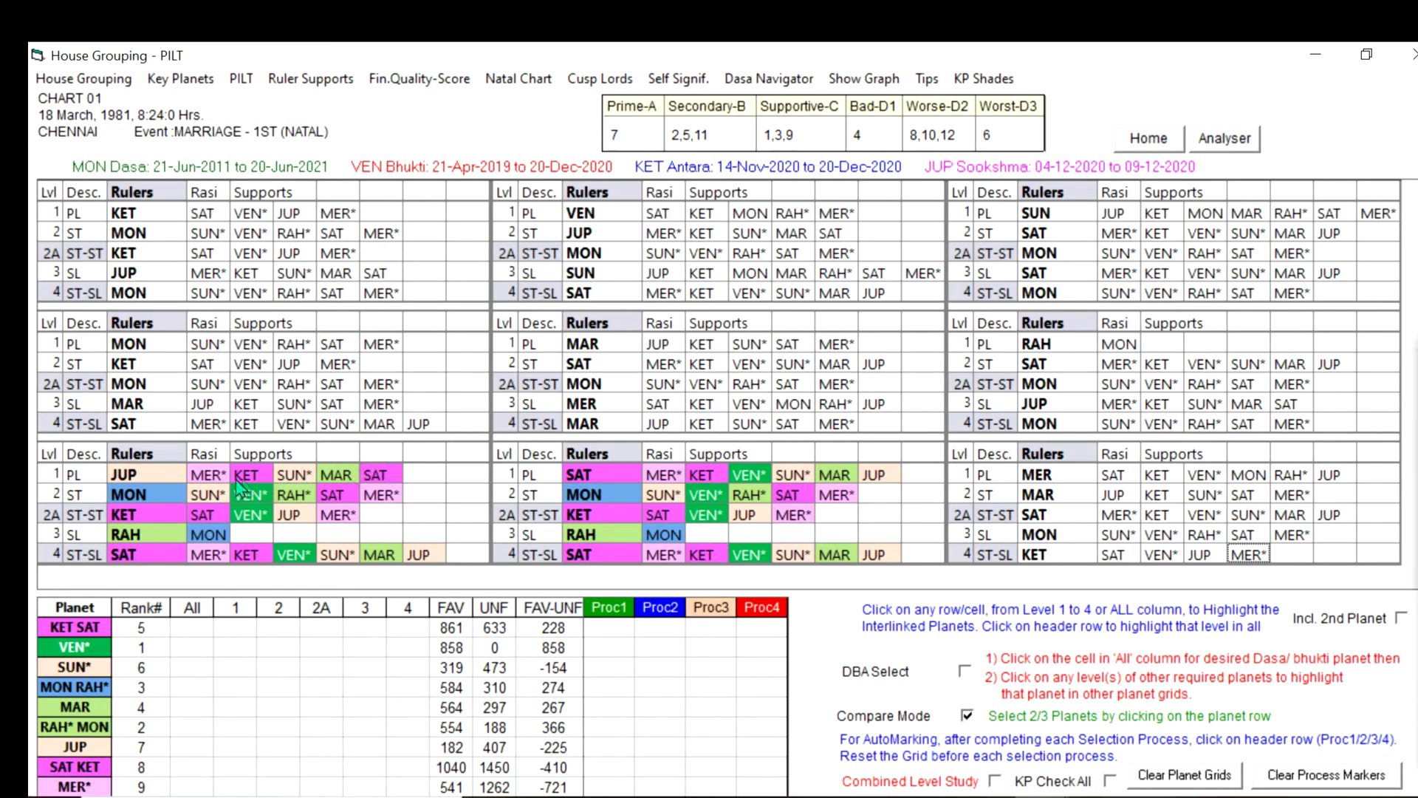
Step: View JUP's detail table, switch it from the EPS to the HG layout, and close it
left_click(191, 481)
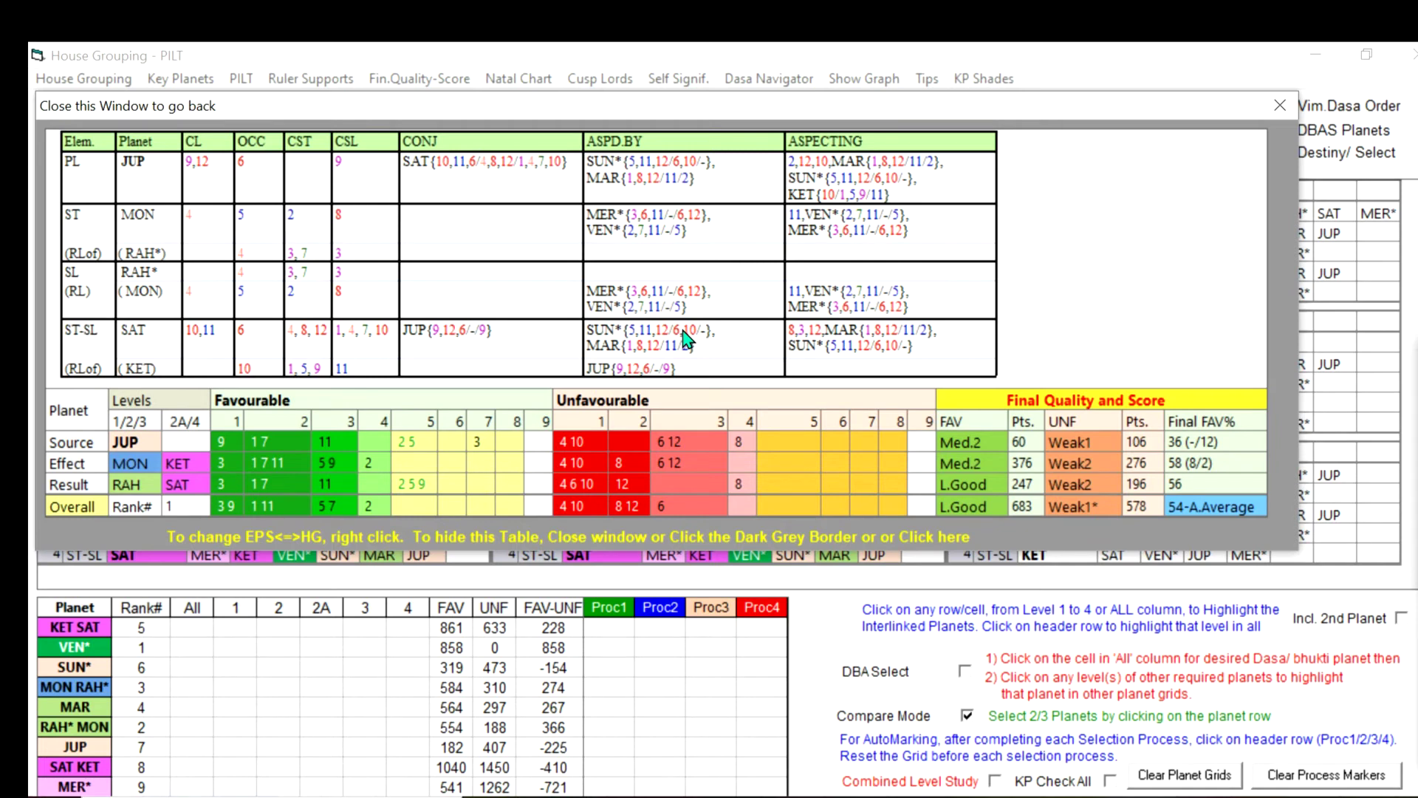
right_click(467, 257)
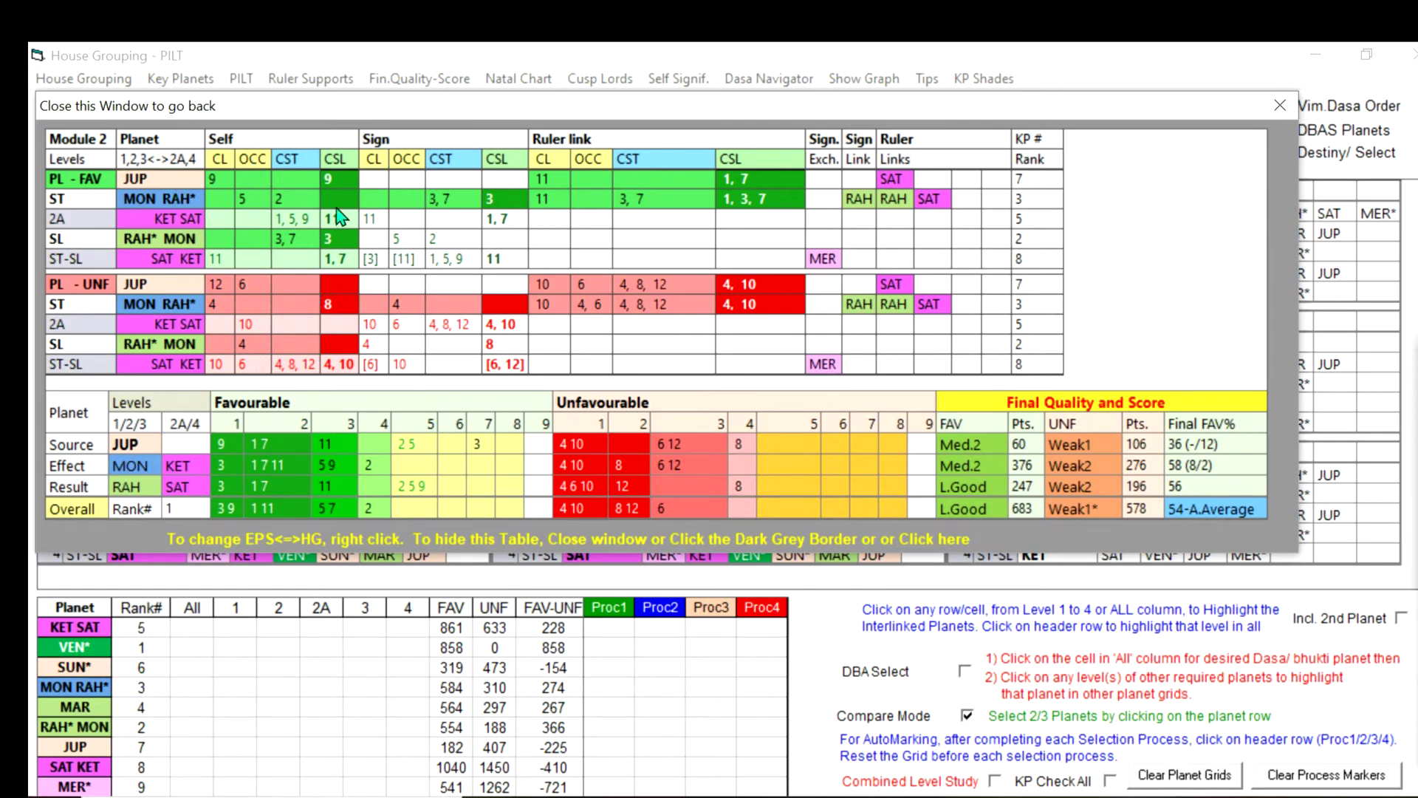
left_click(483, 538)
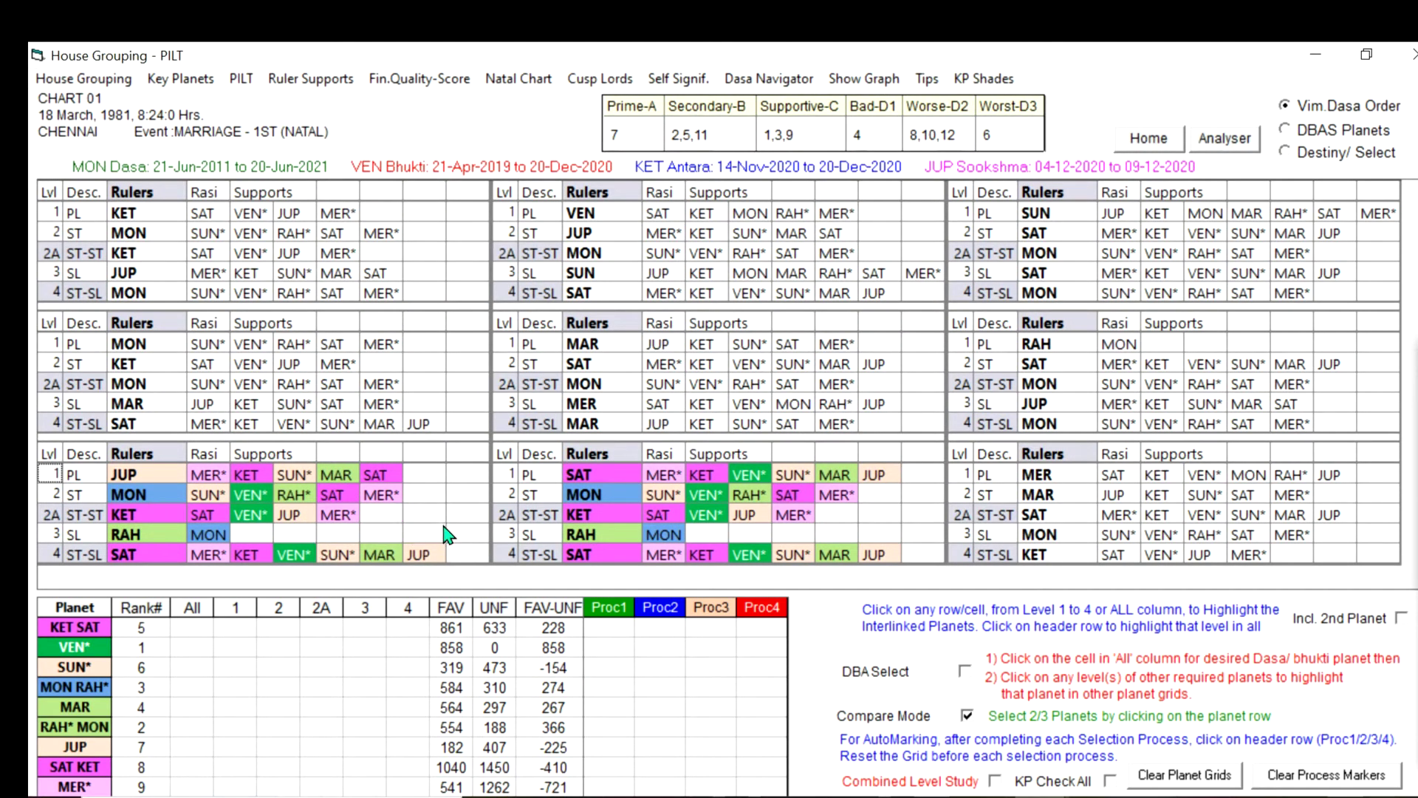
Step: Review the key planets table with the favourable and unfavourable houses of each planet, and close it
left_click(969, 378)
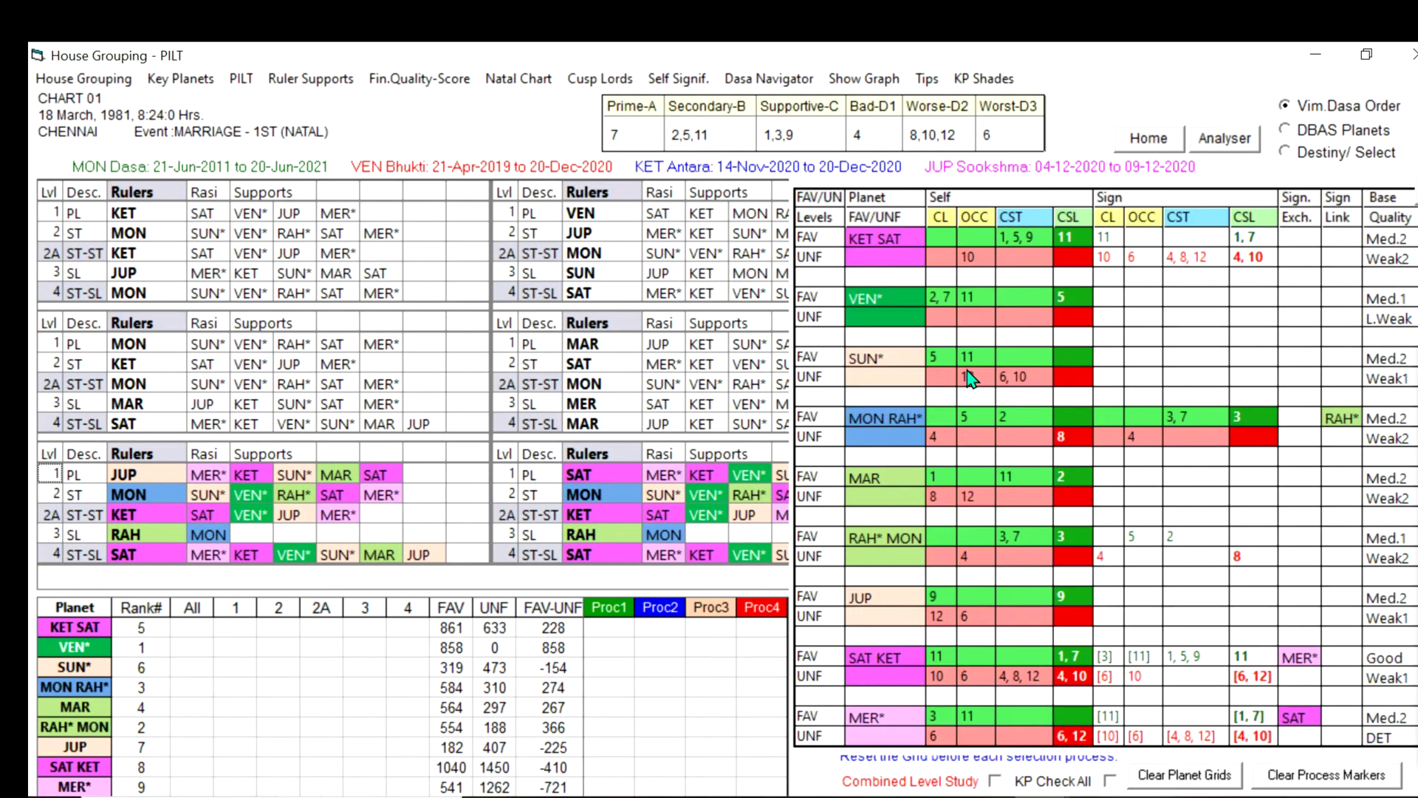
left_click(1071, 344)
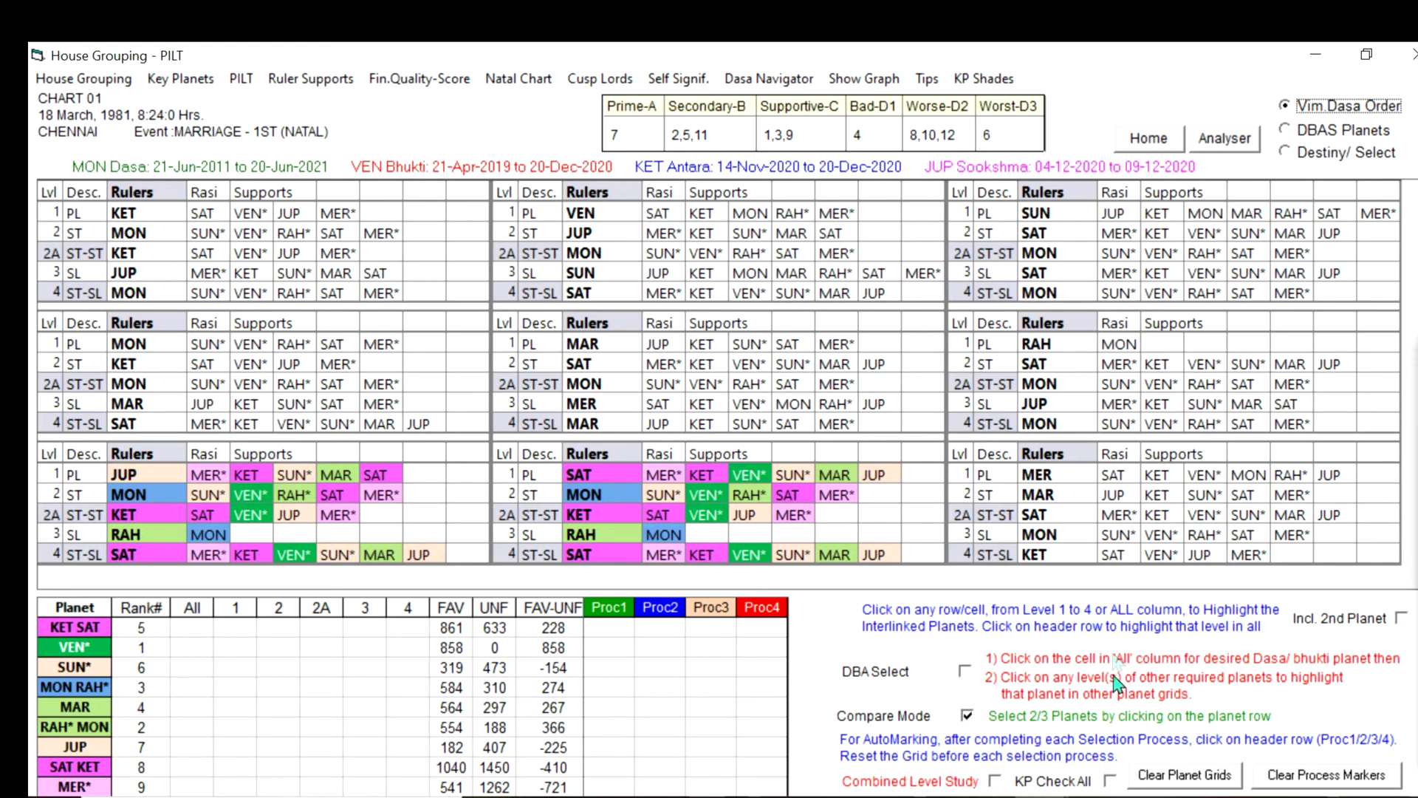
Step: Clear the planet grids and enable Combined Level Study, clearing all color markers
left_click(1180, 776)
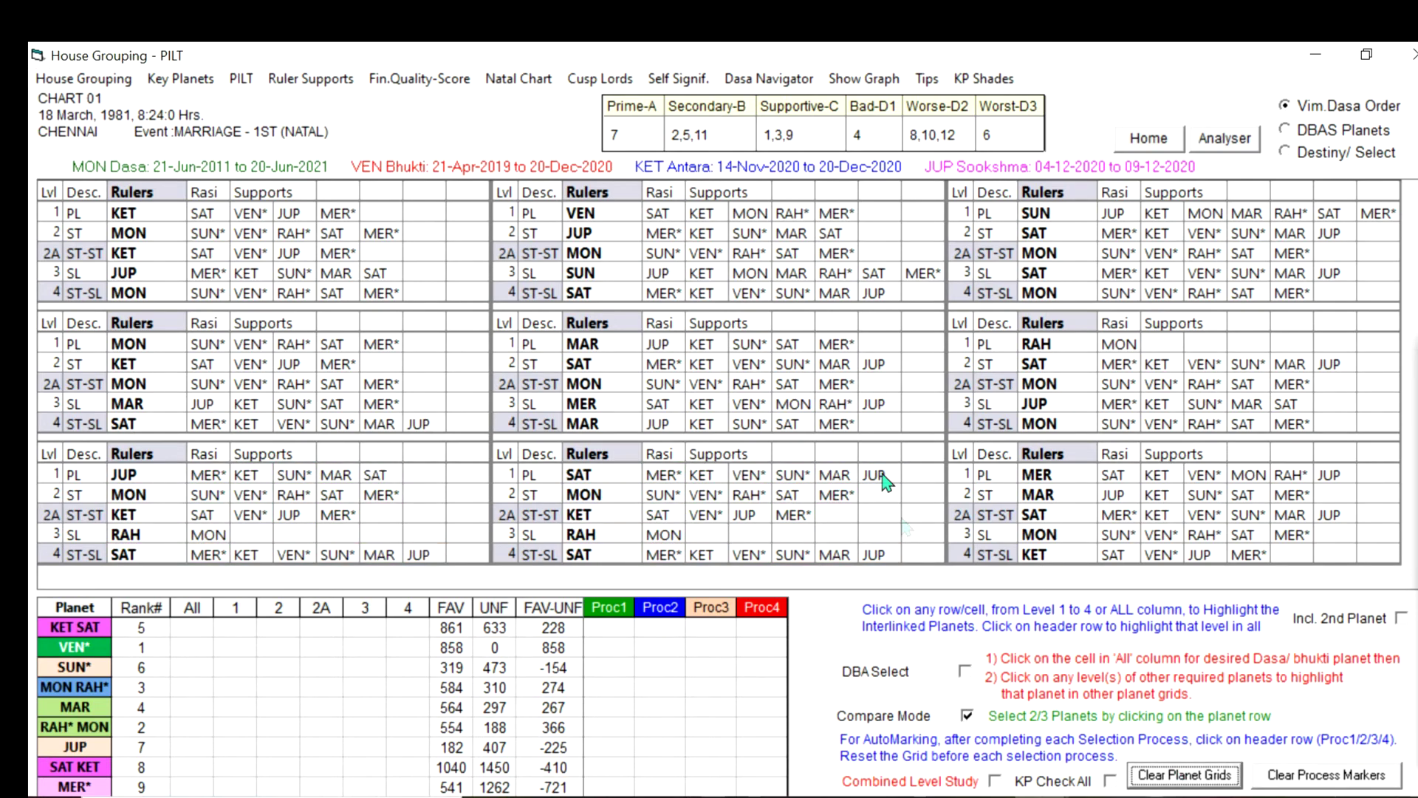
left_click(995, 780)
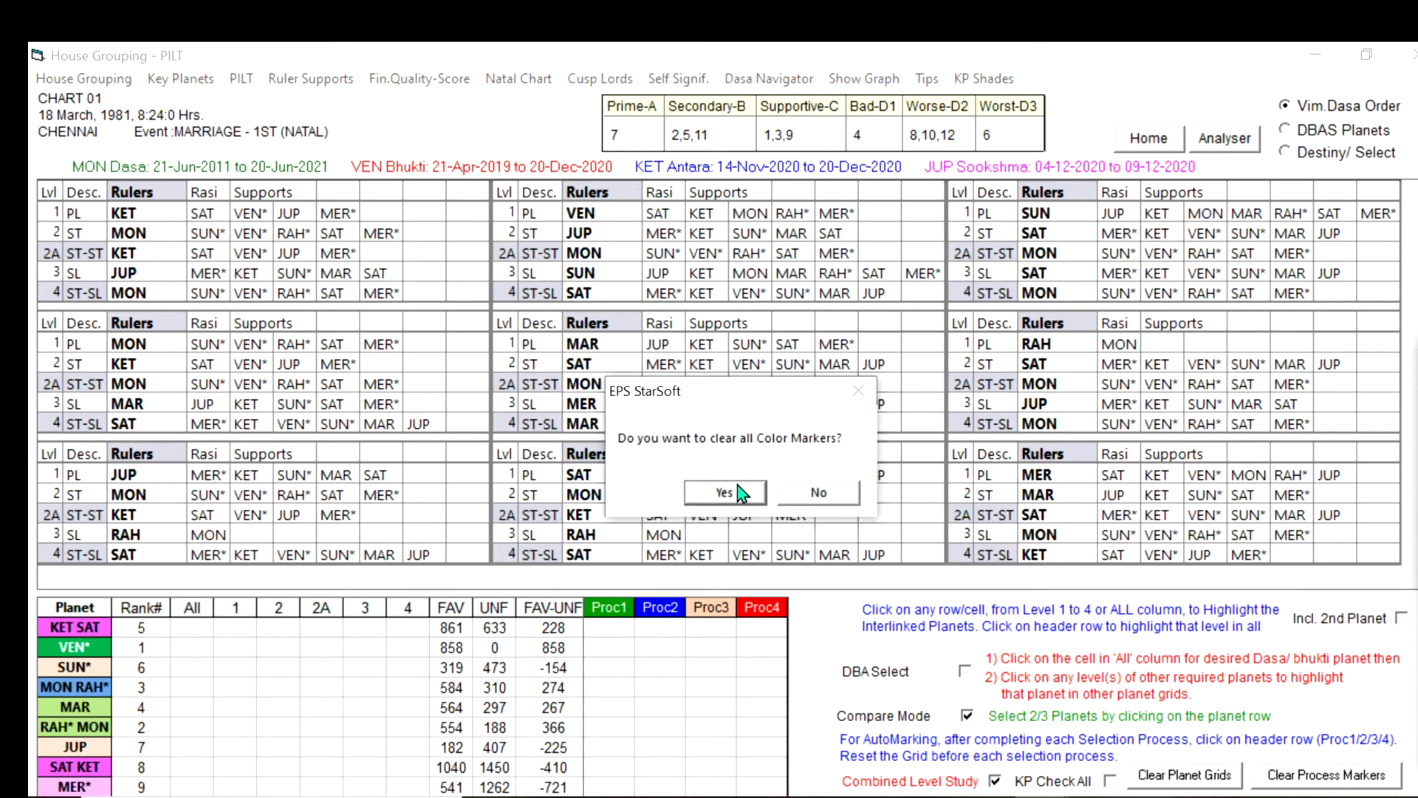
left_click(725, 493)
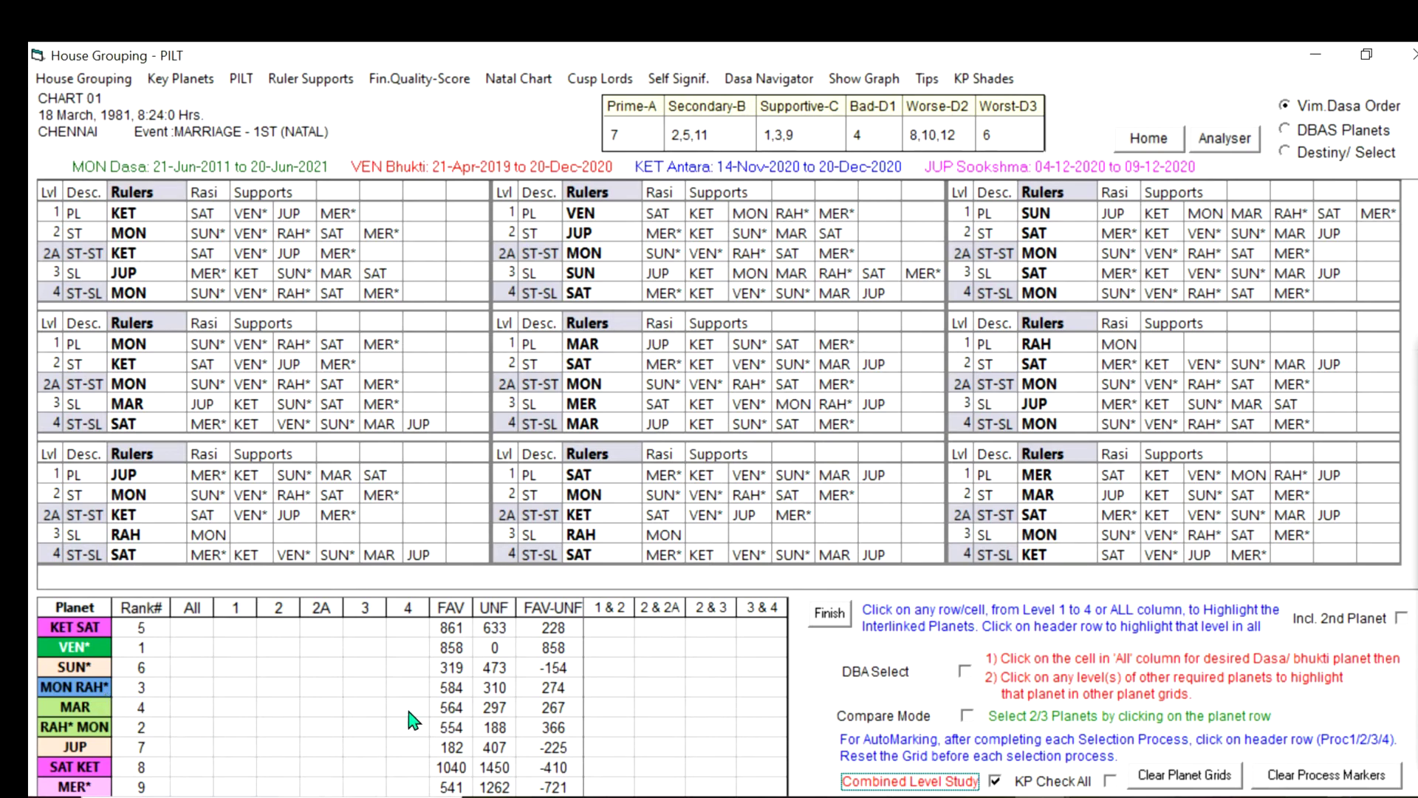
Step: Consult the key planets table and highlight the MON RAH and RAH MON links across all levels
left_click(732, 352)
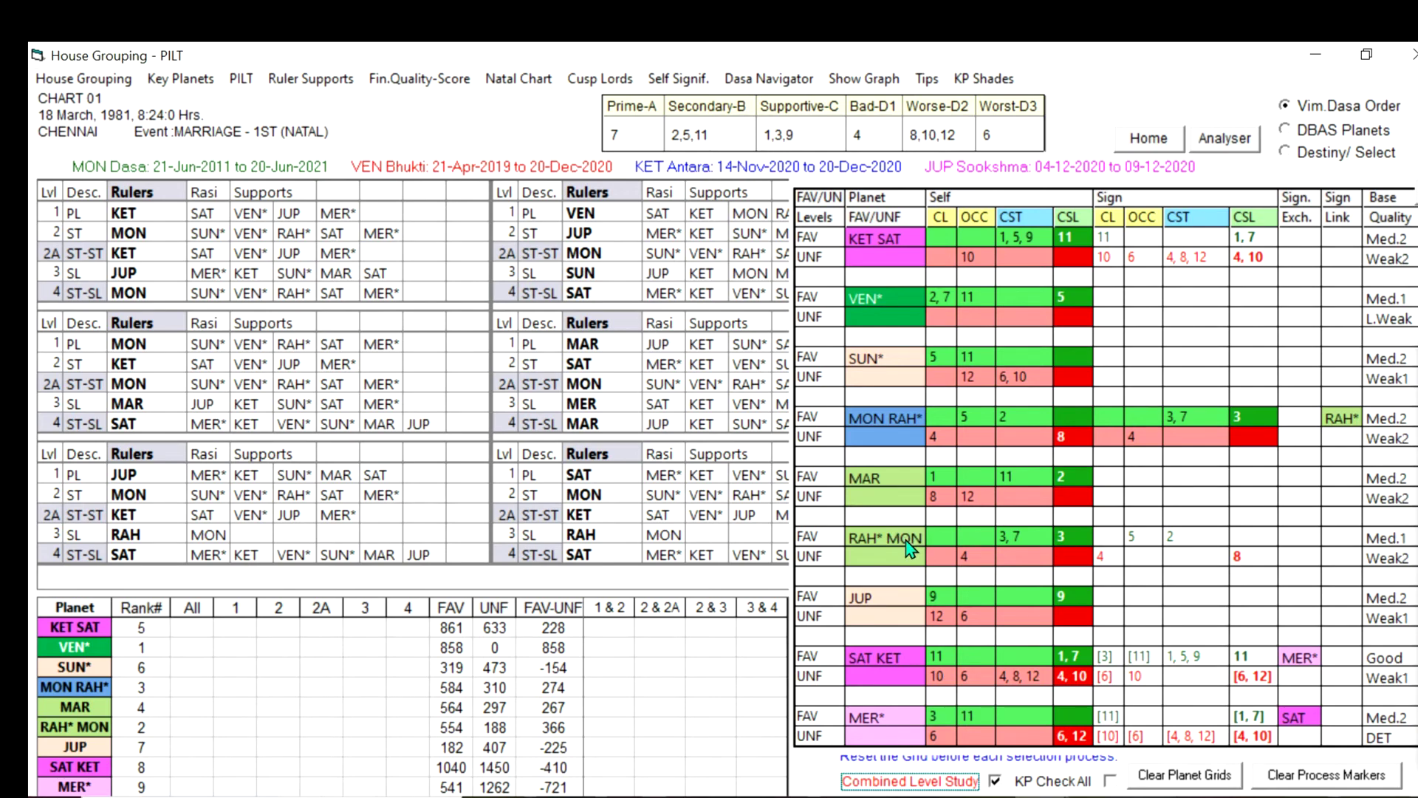
left_click(192, 688)
left_click(193, 732)
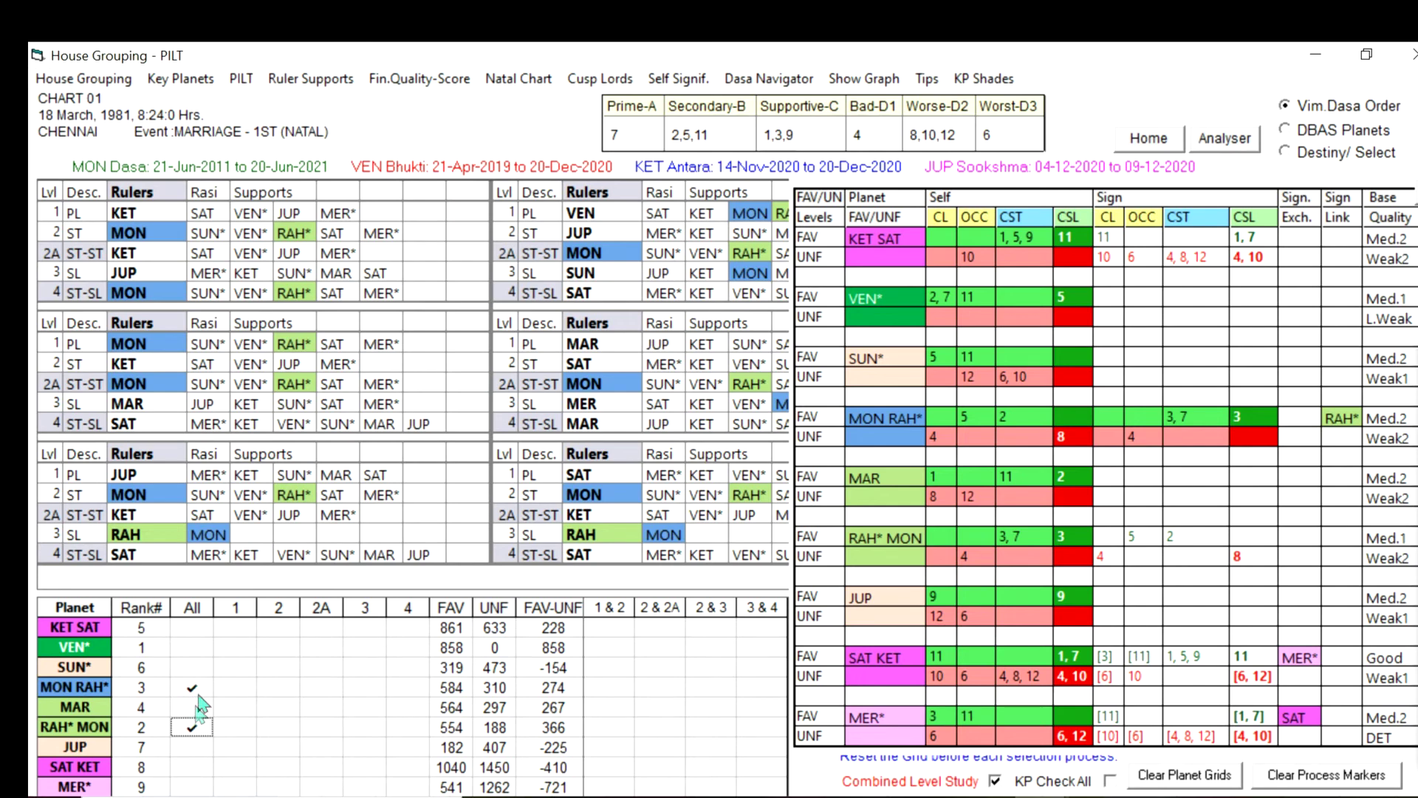
Step: Choose green as the same color for all level combos, close the key planets table, and finish the combined-level marking
left_click(612, 616)
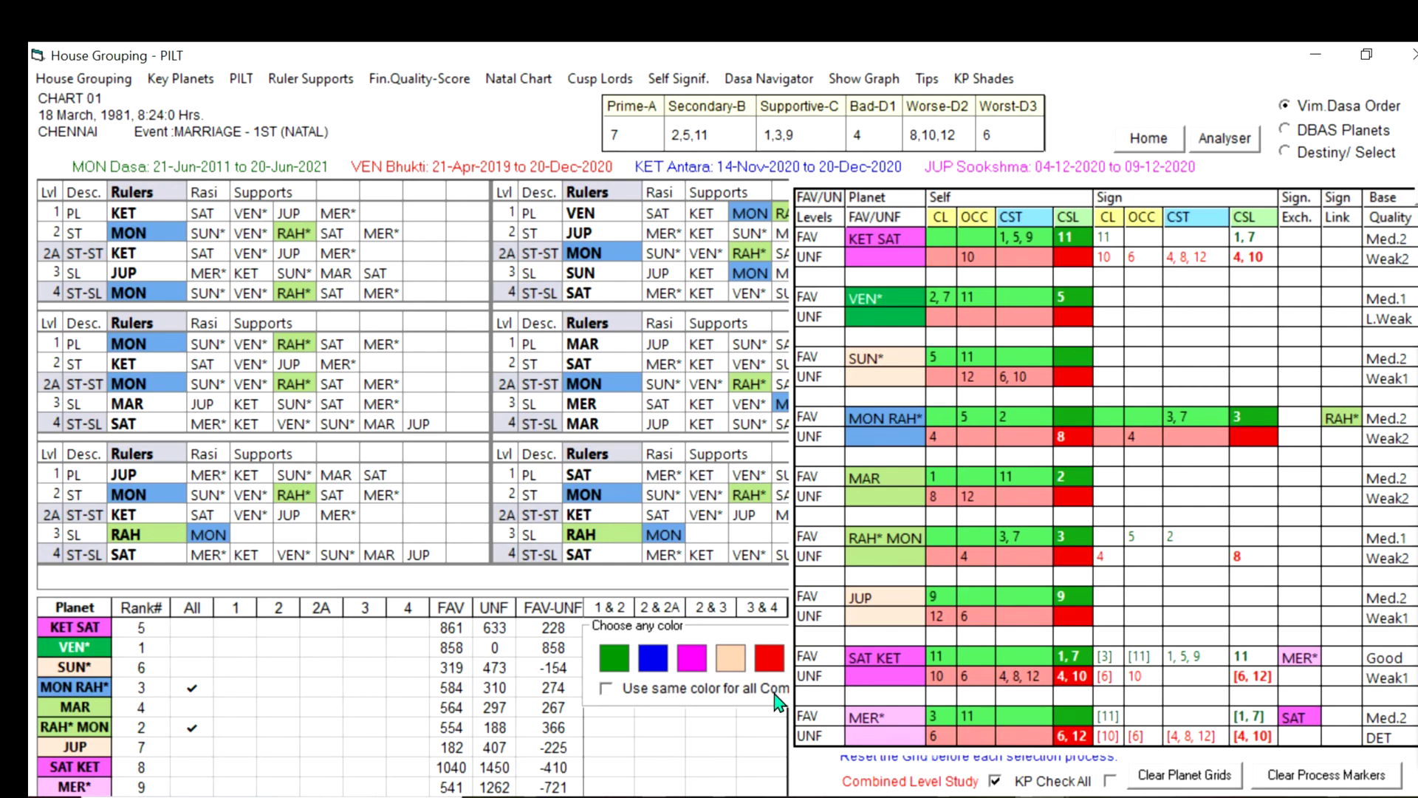
left_click(607, 690)
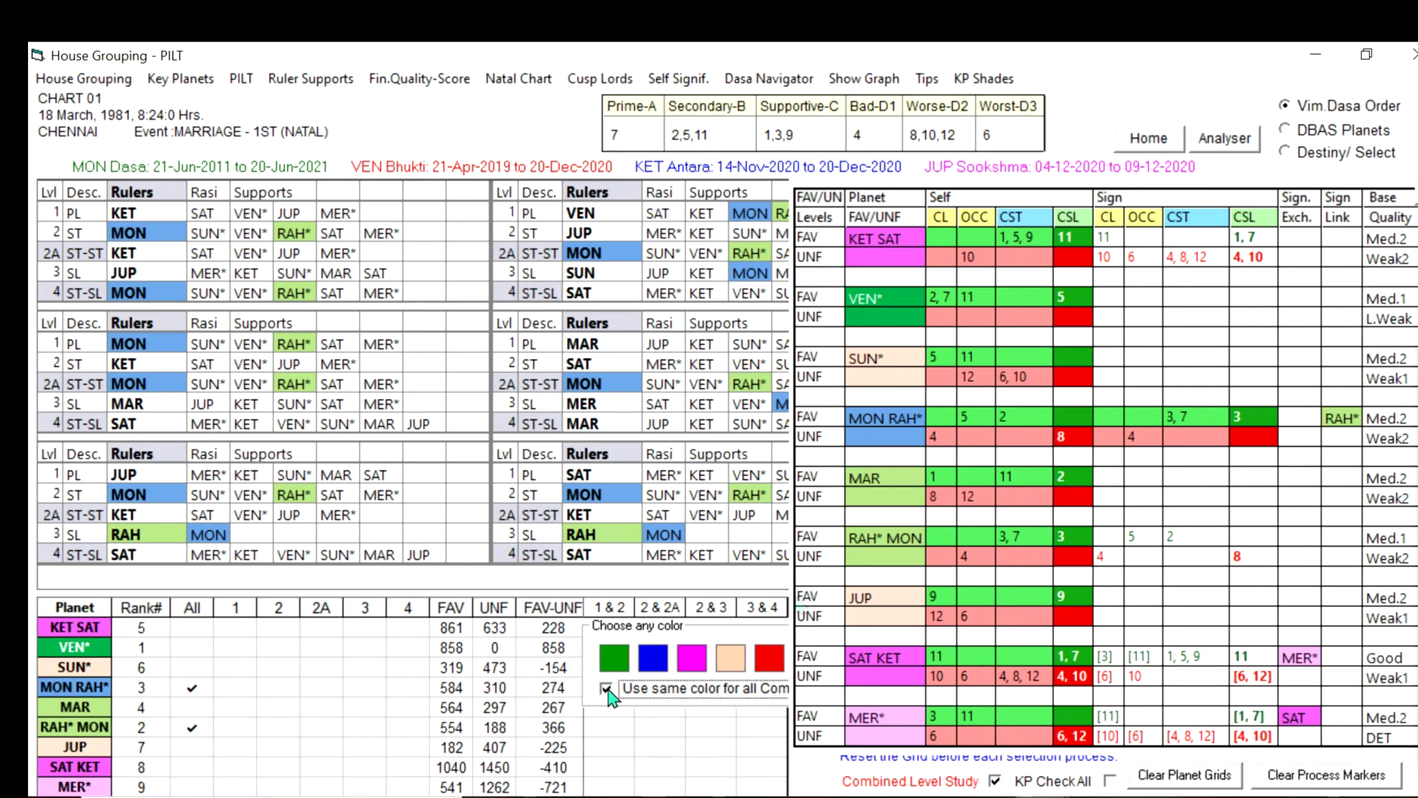
left_click(1119, 561)
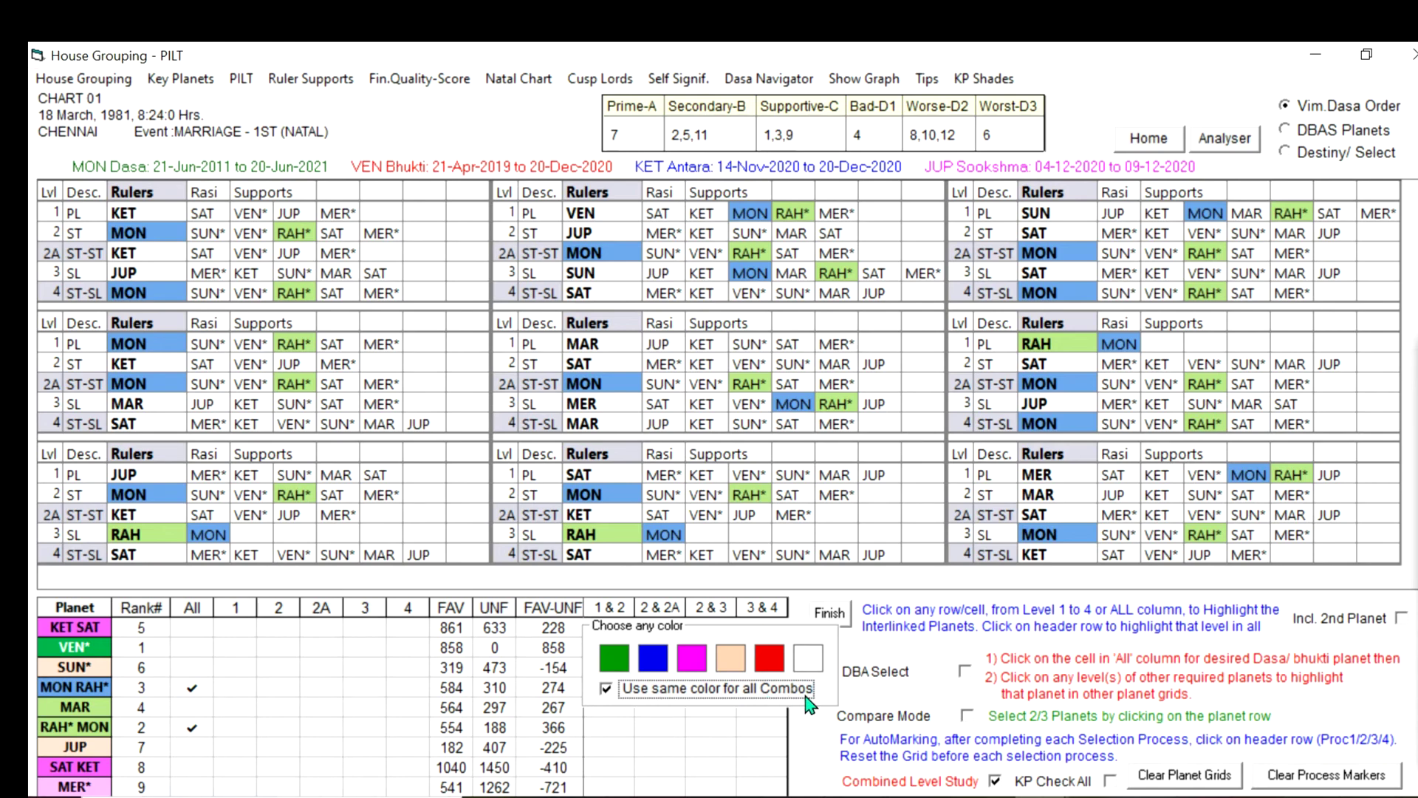
left_click(615, 657)
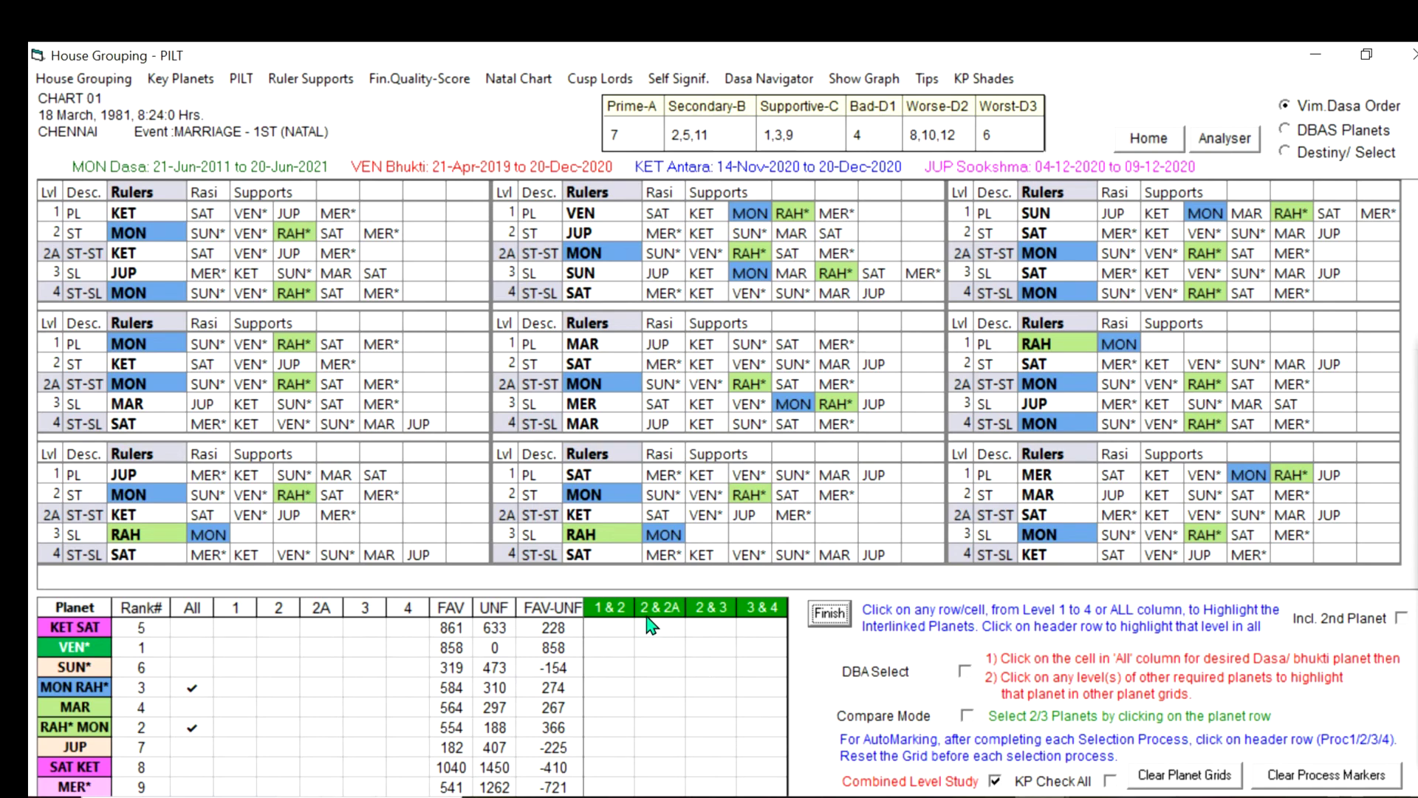
left_click(829, 616)
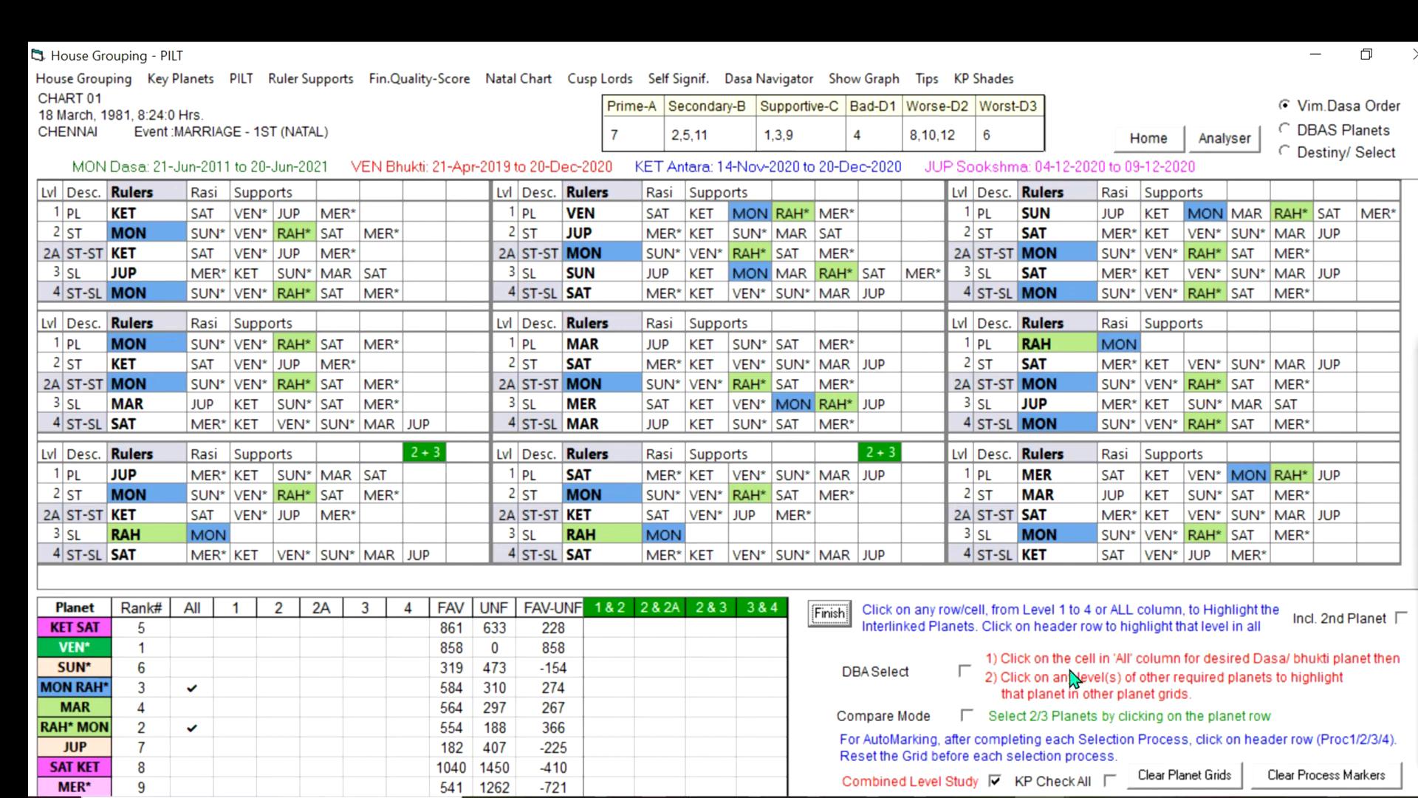
Step: Clear the planet grids and all color markers from the combined-level study
left_click(1169, 783)
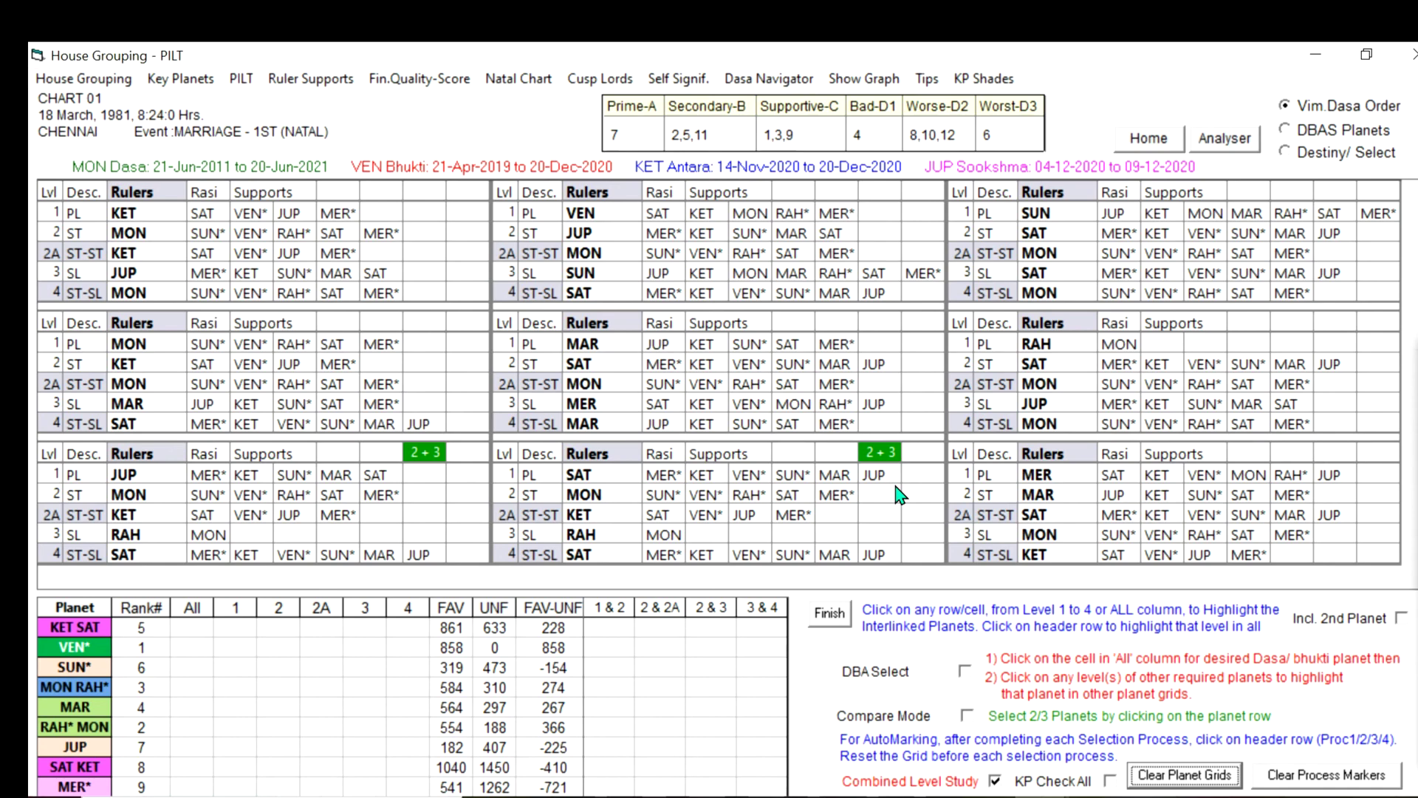
left_click(1321, 776)
left_click(725, 493)
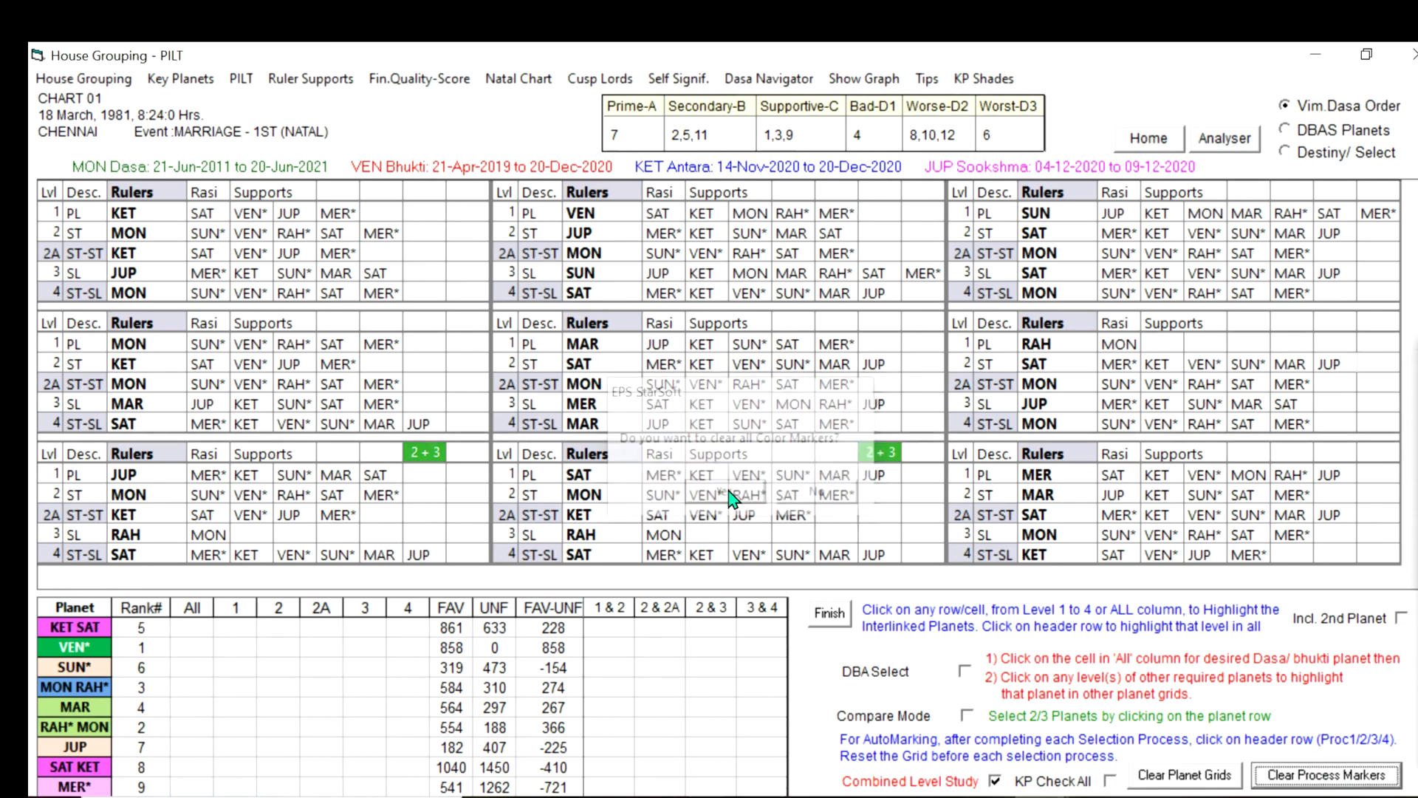